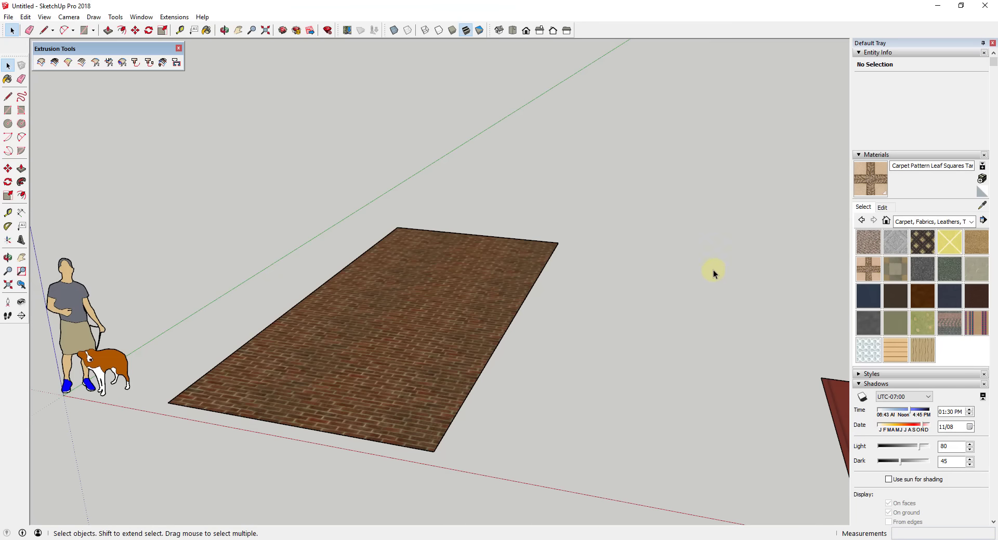
Select the brick-textured rectangle's face and close the Extrusion Tools toolbar
left_click(395, 275)
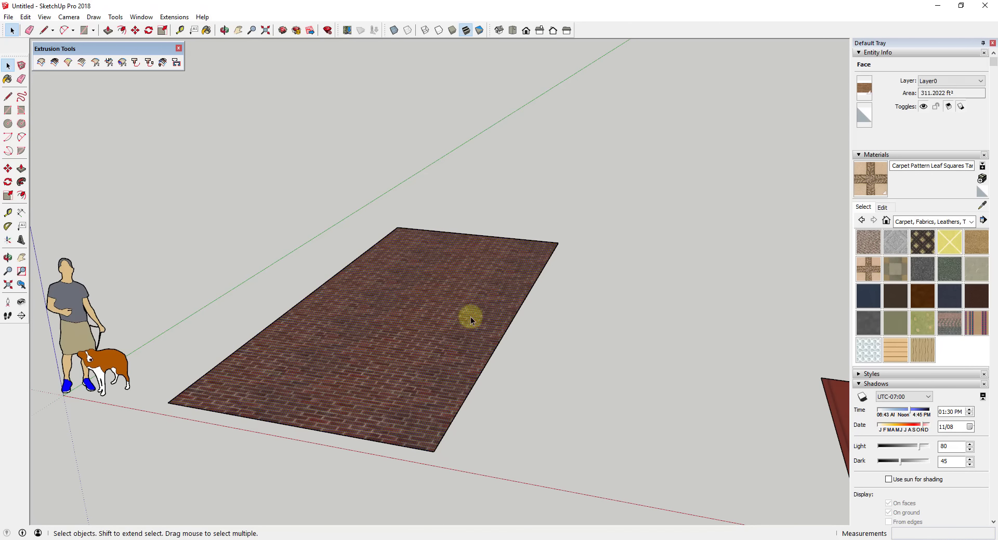
left_click(178, 48)
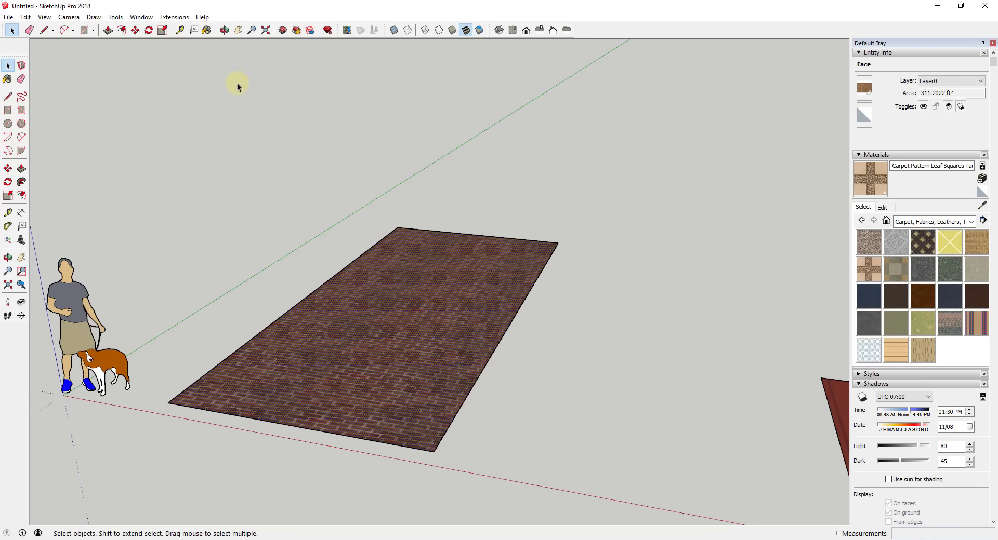
middle_click_drag(700, 257, 571, 267)
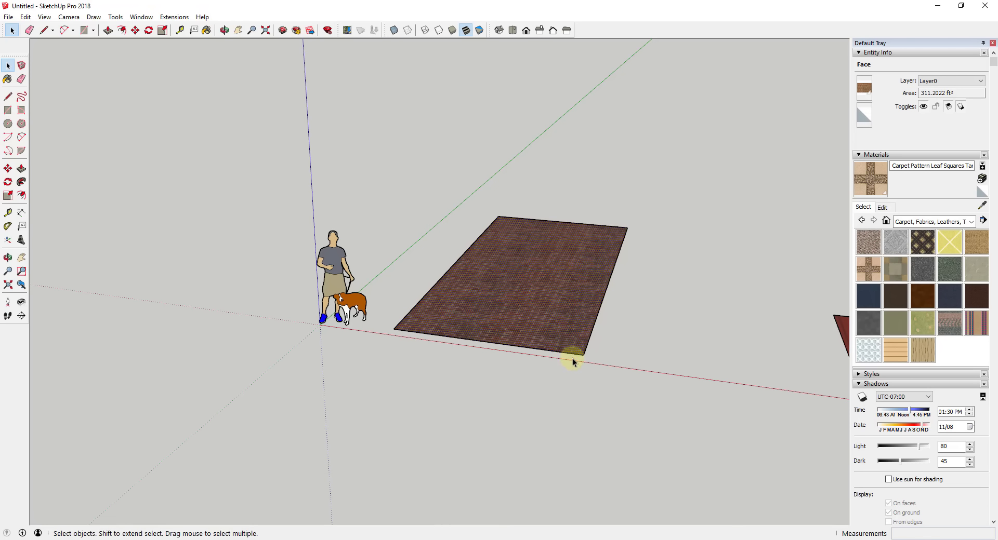
middle_click_drag(626, 282, 628, 287)
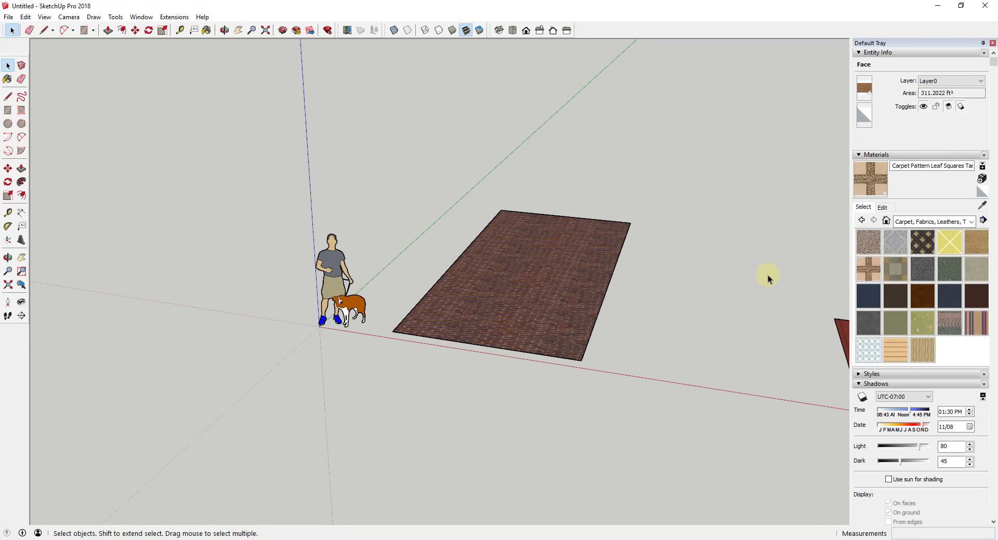
middle_click_drag(498, 316, 554, 219)
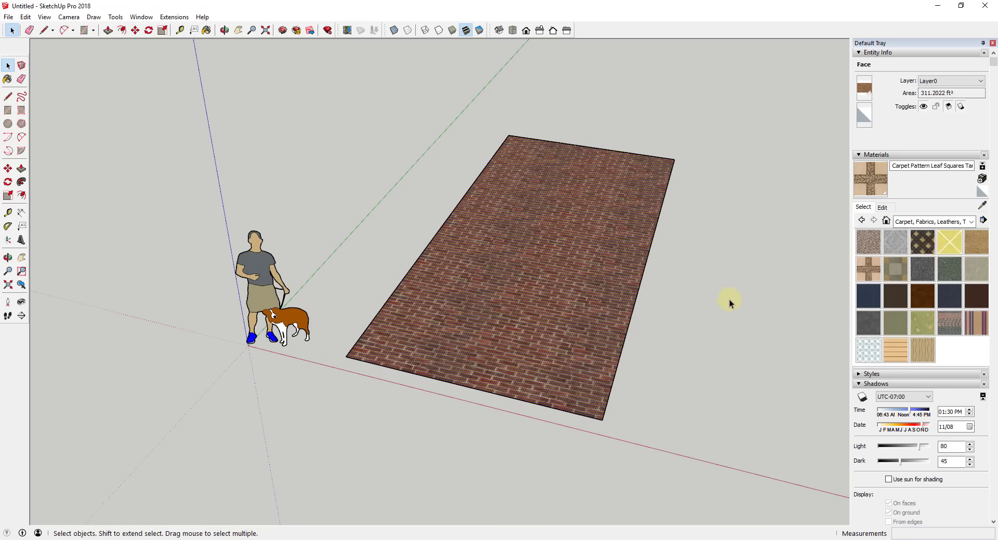
middle_click_drag(728, 301, 692, 264)
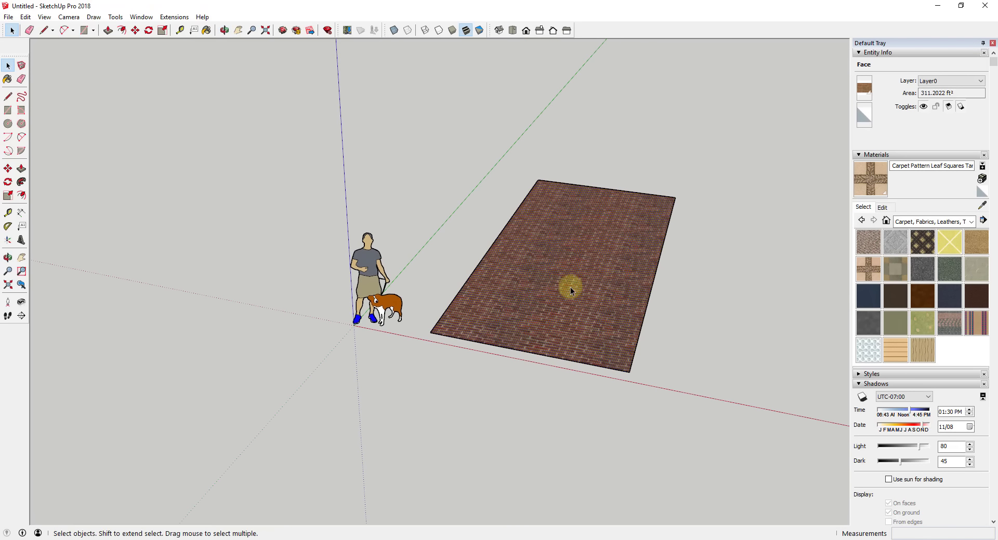
scroll(571, 283, "up", 3)
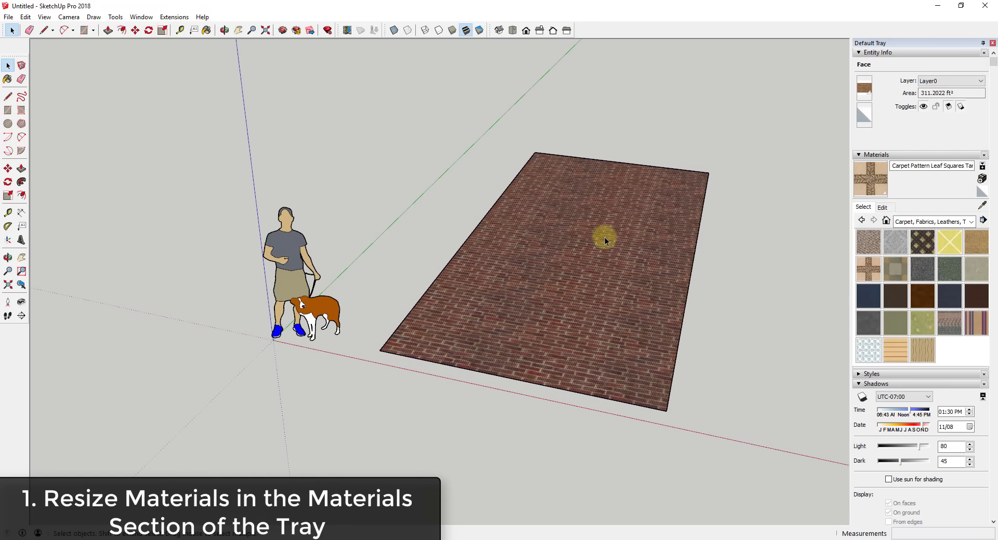
Sample the Brick Antique 01 material from the rectangle and set its texture width to 6'
left_click(982, 207)
left_click(588, 264)
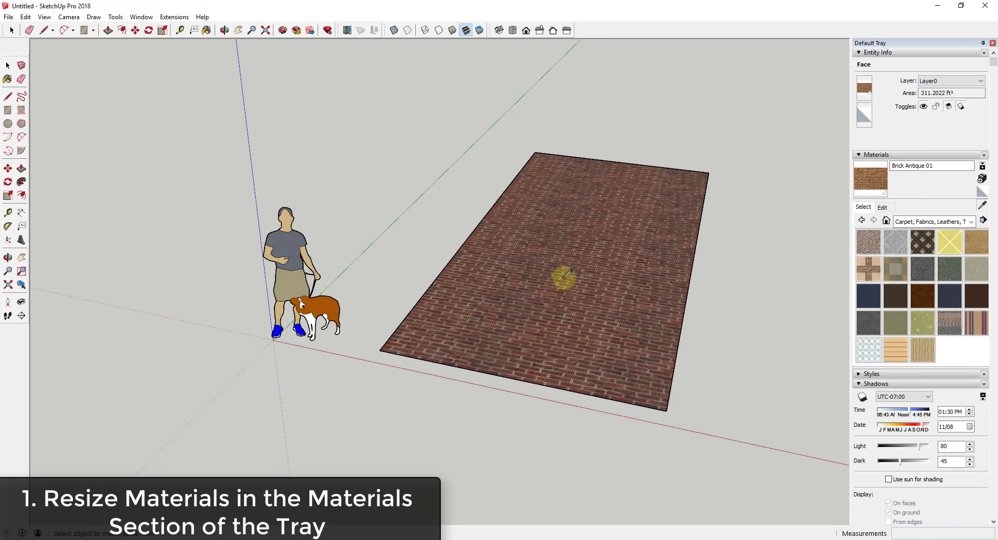
middle_click_drag(578, 271, 614, 206)
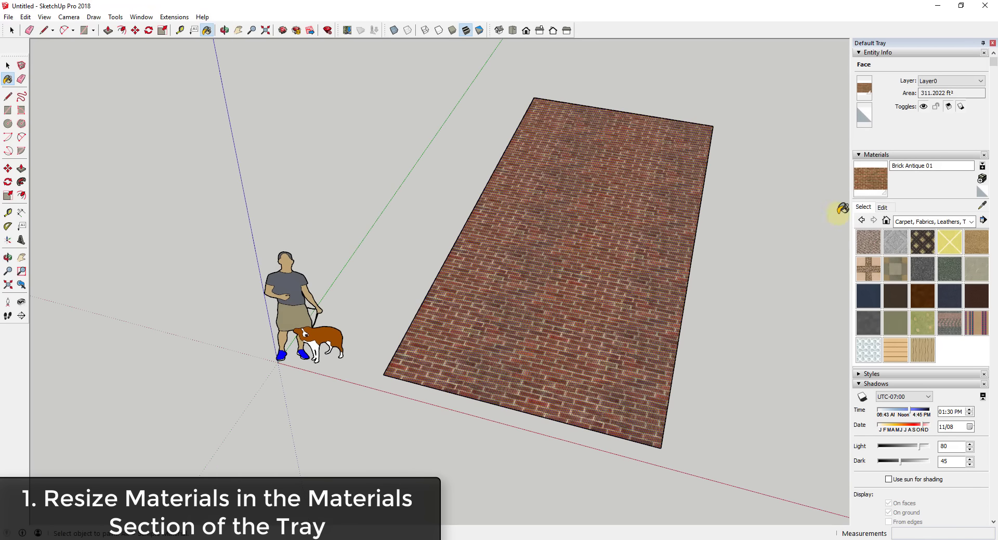
left_click(883, 209)
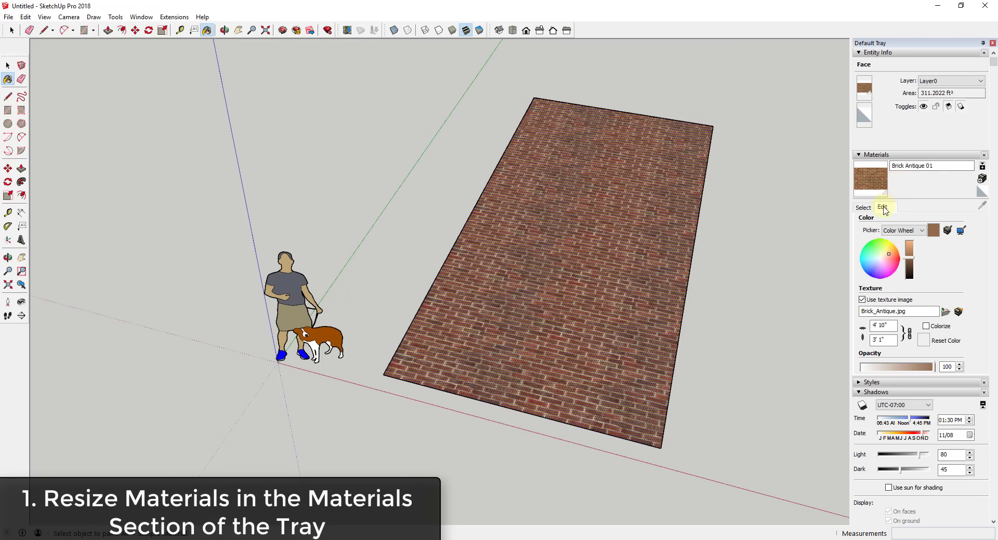
left_click(893, 327)
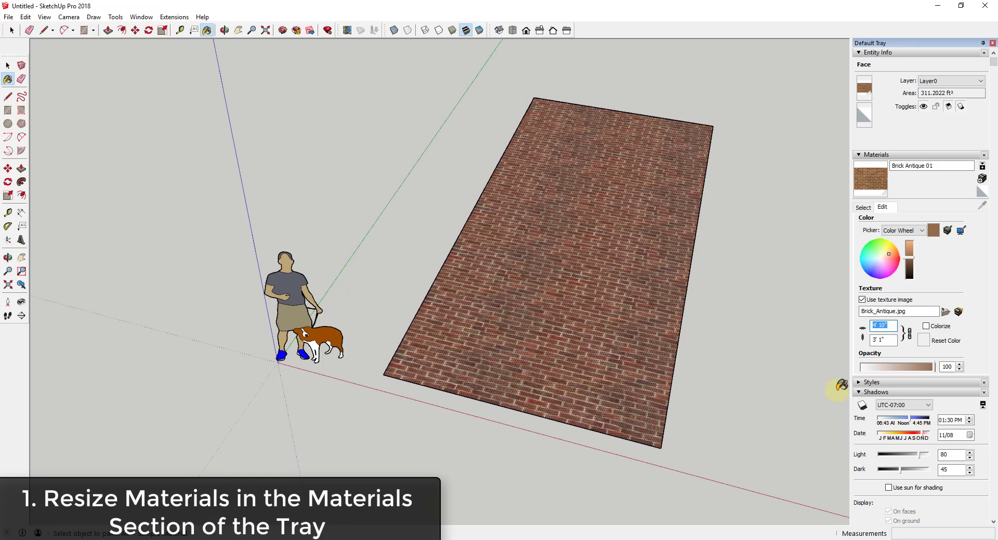
type("6")
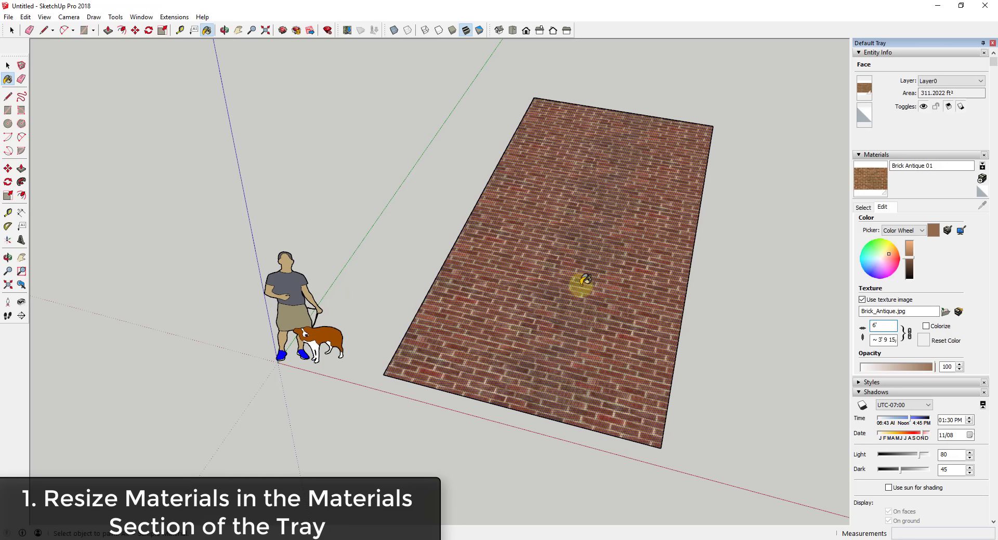
Set the brick material's texture width to 10'
key("BackSpace")
key("BackSpace")
type("10")
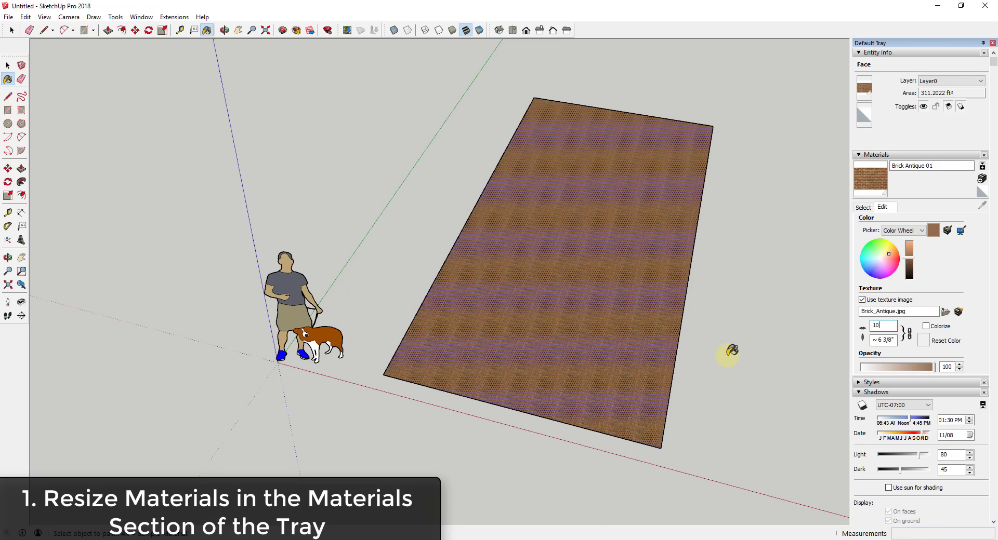
type("'")
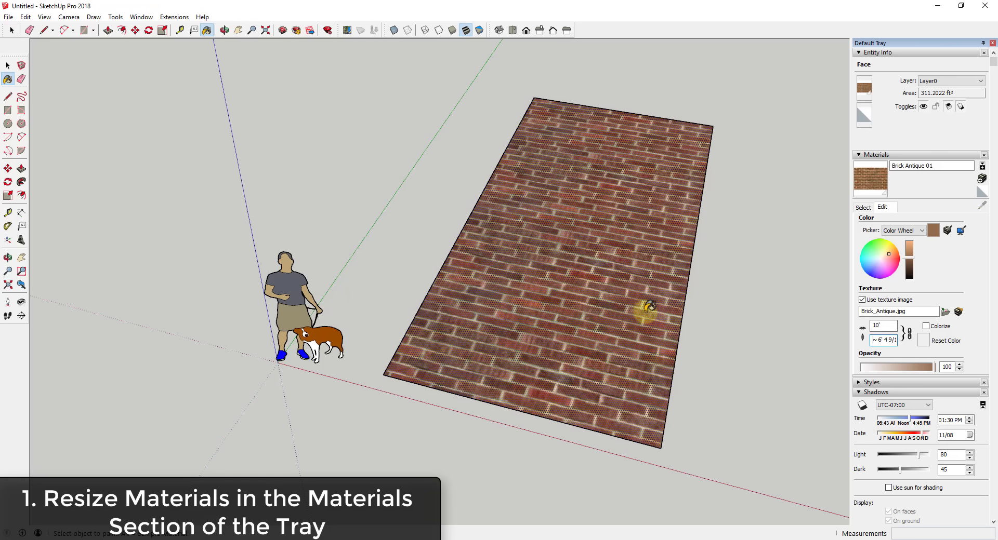
Set the brick texture's width to 1' and inspect the resulting pattern on the rectangle
double_click(884, 325)
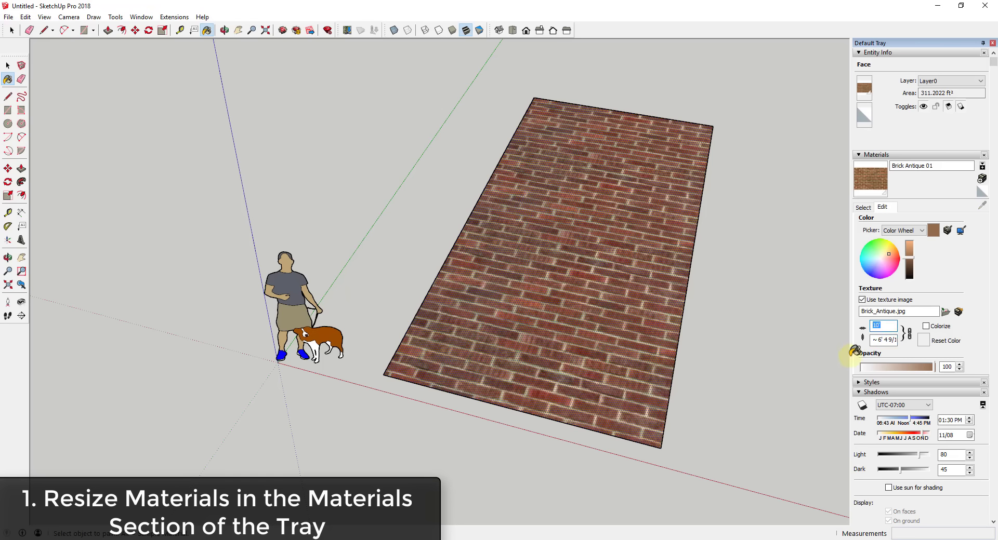
type("1")
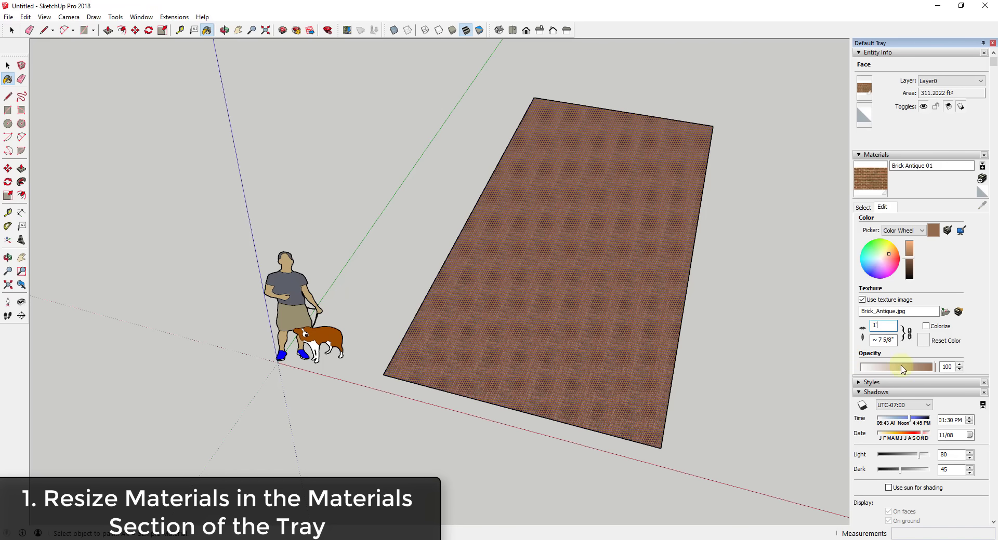
scroll(530, 341, "up", 5)
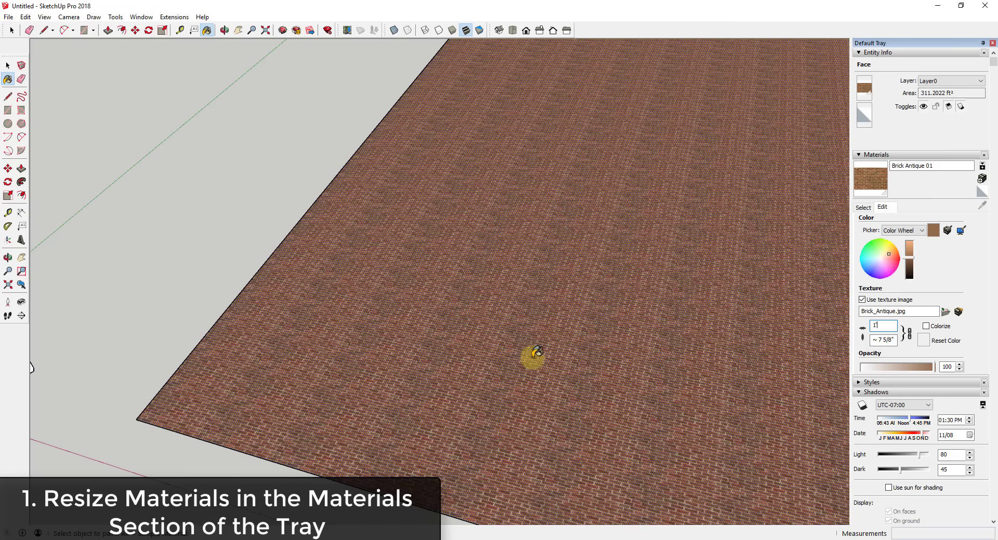
scroll(532, 353, "down", 4)
scroll(533, 353, "up", 1)
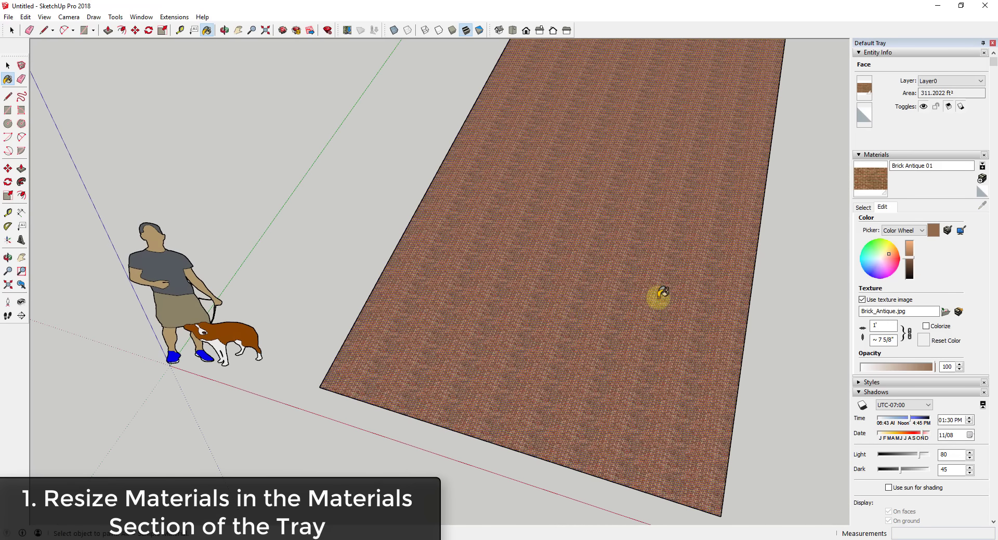
scroll(660, 294, "down", 3)
scroll(692, 185, "up", 3)
scroll(716, 189, "up", 1)
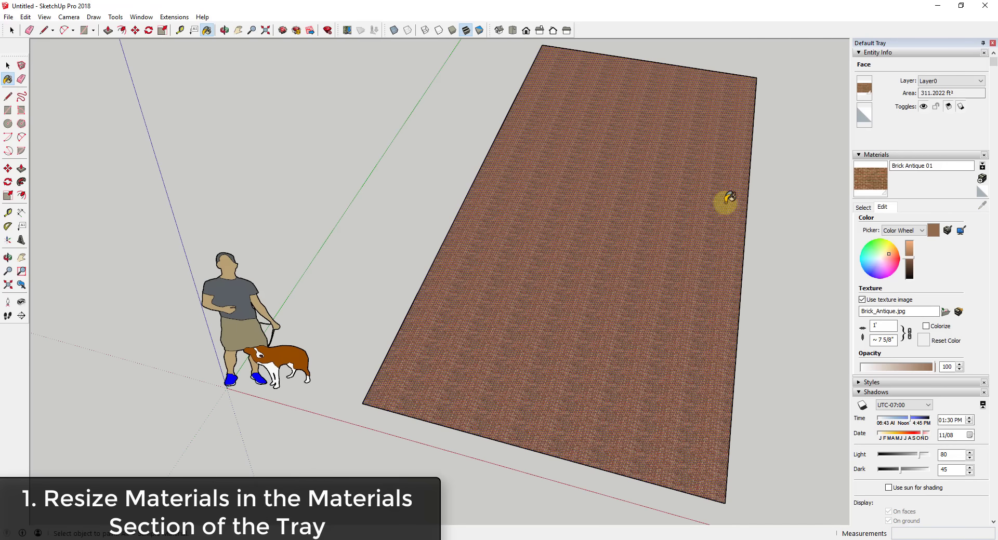
Set the brick texture's width to 5'
left_click(889, 324)
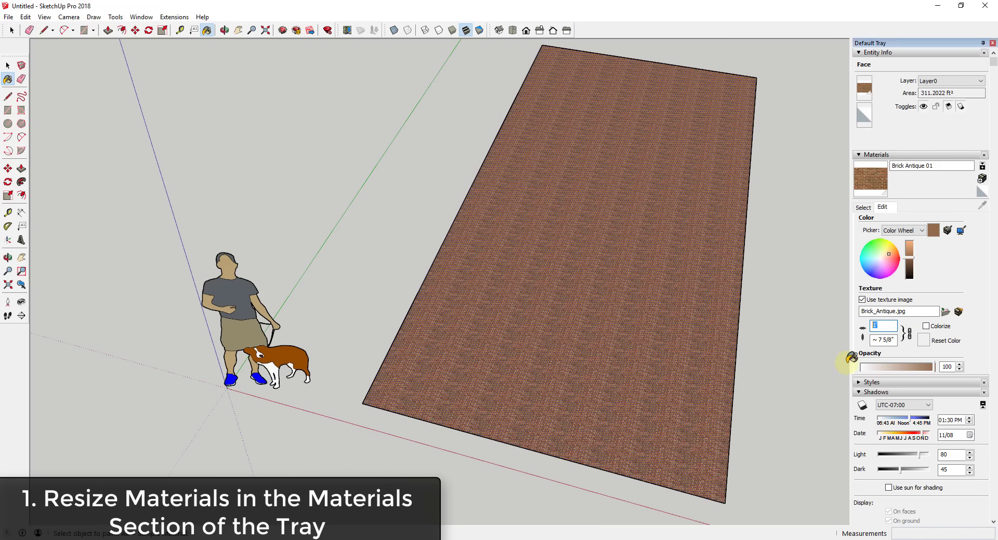
type("5")
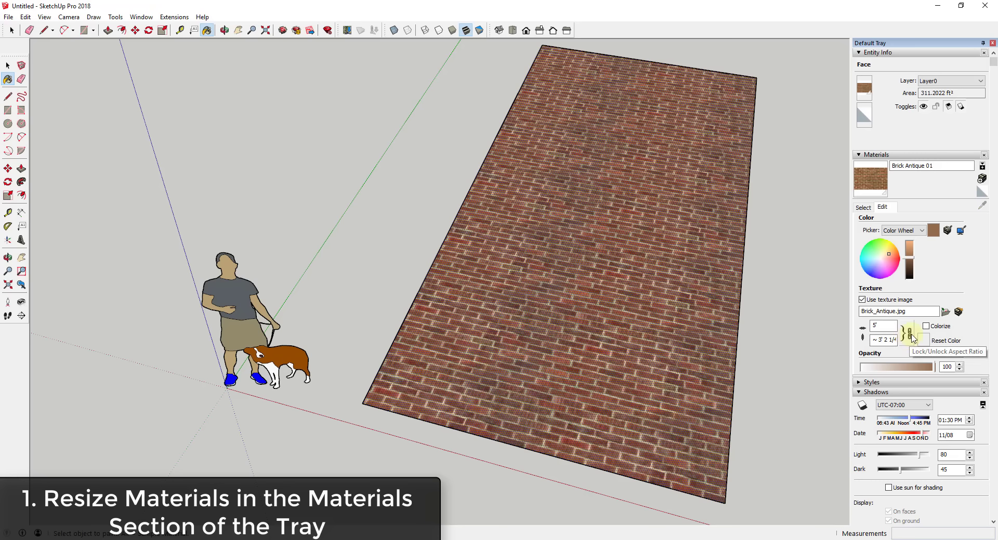
Unlock the brick texture's aspect ratio, try a 10' width on its own, and restore the width to 5' with the ratio locked
left_click(910, 336)
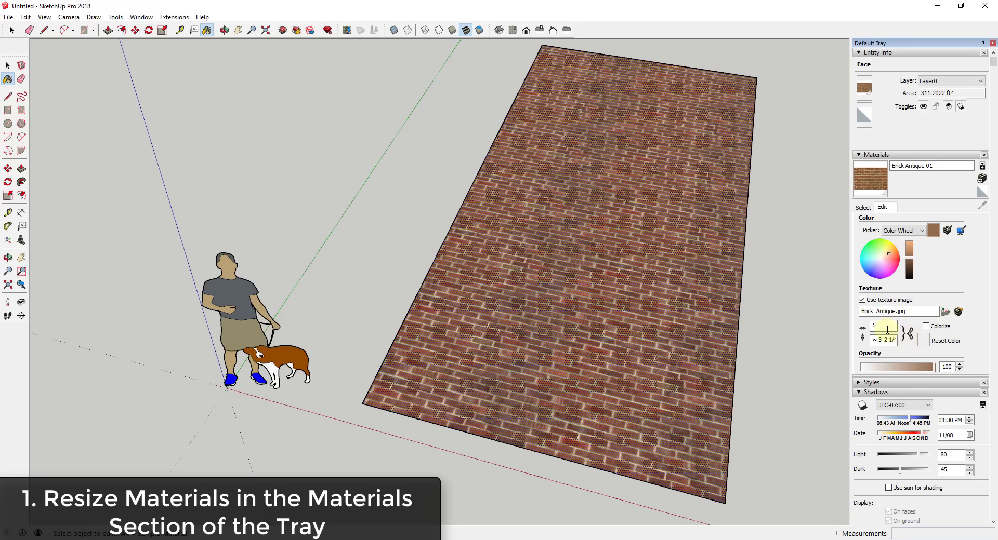
type("10'")
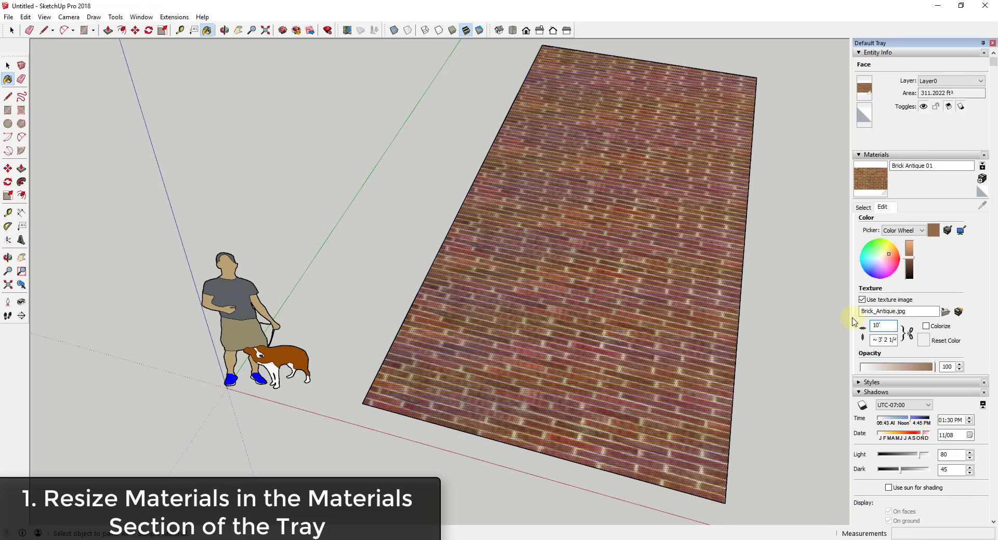
key("BackSpace")
key("BackSpace")
type("5")
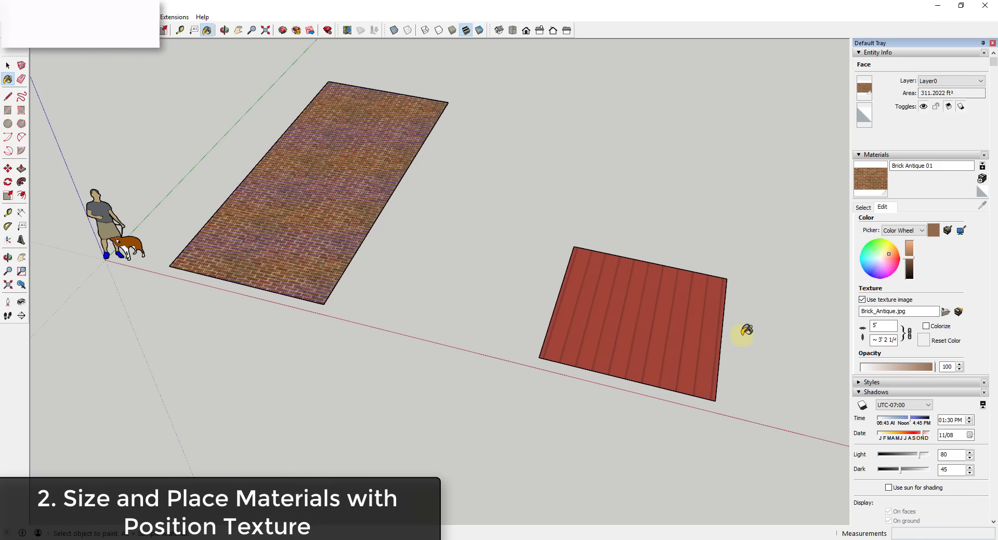
Start positioning the texture on the red panelled face and shift it slightly with the move pin
scroll(746, 330, "up", 5)
key("space")
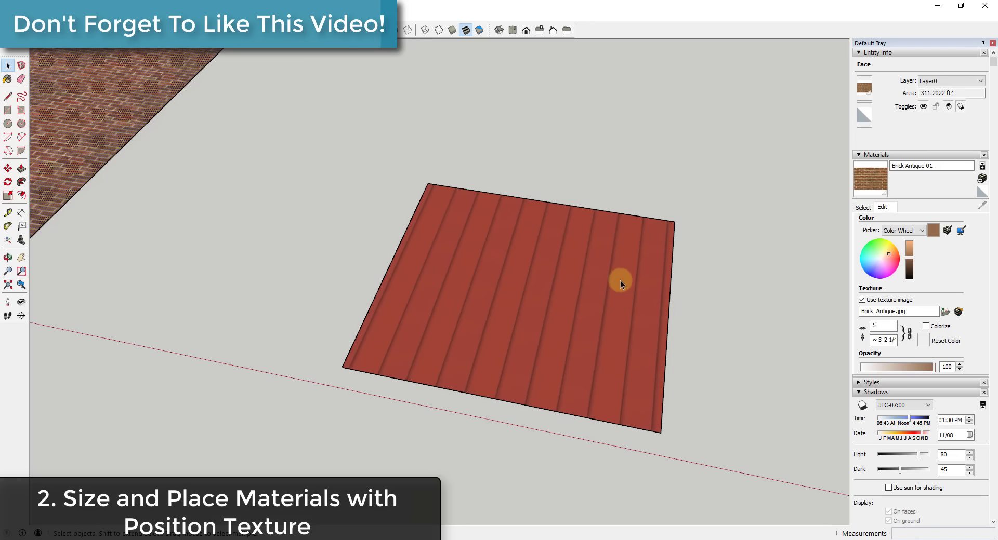
right_click(559, 298)
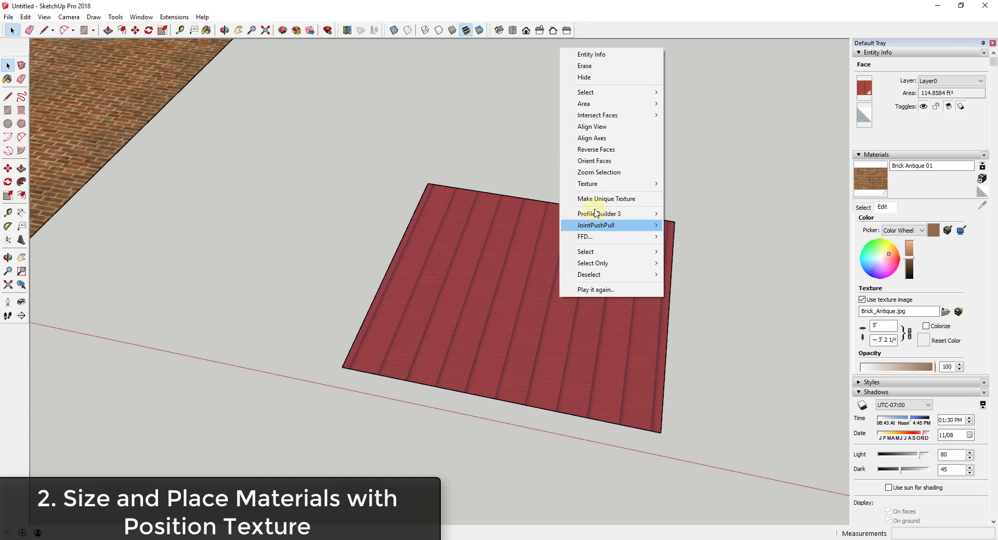
mouse_move(601, 190)
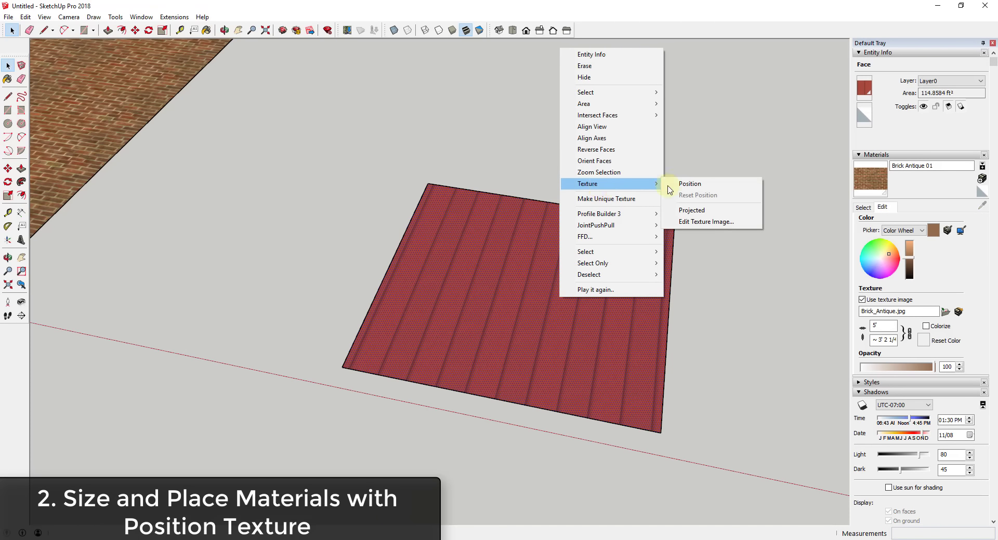
left_click(683, 185)
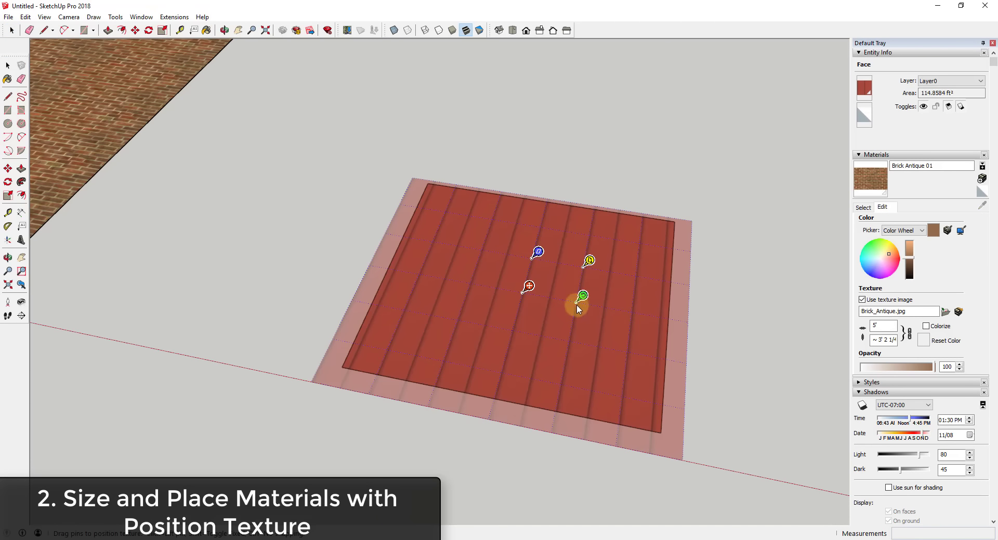
scroll(579, 301, "up", 1)
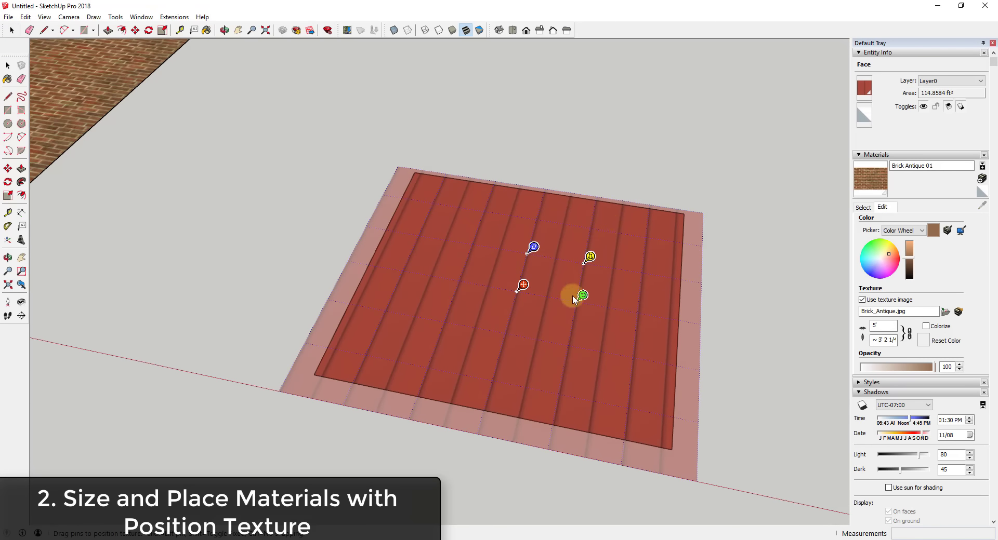
mouse_move(526, 289)
left_mouse_down()
mouse_move(514, 289)
mouse_move(531, 276)
mouse_move(521, 283)
left_mouse_up()
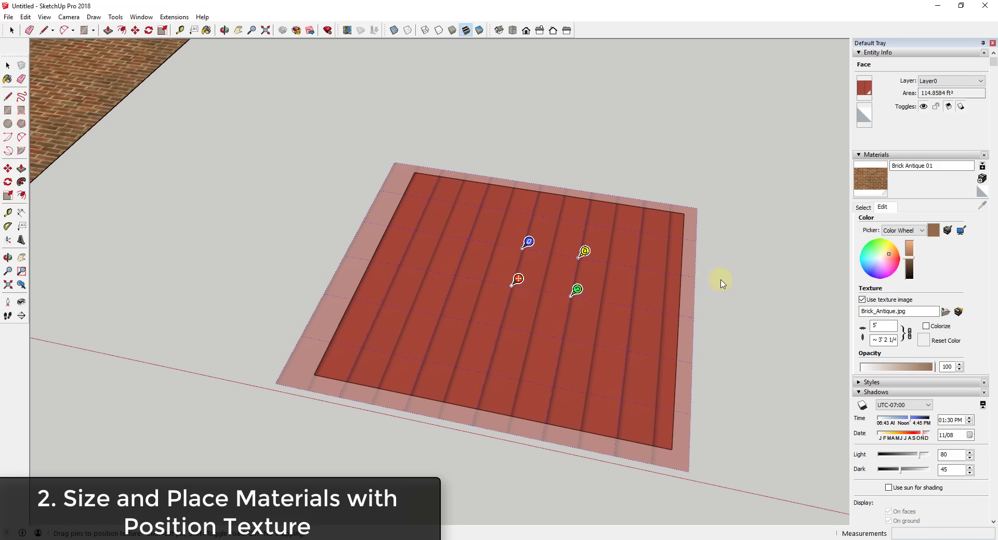
left_click(669, 305)
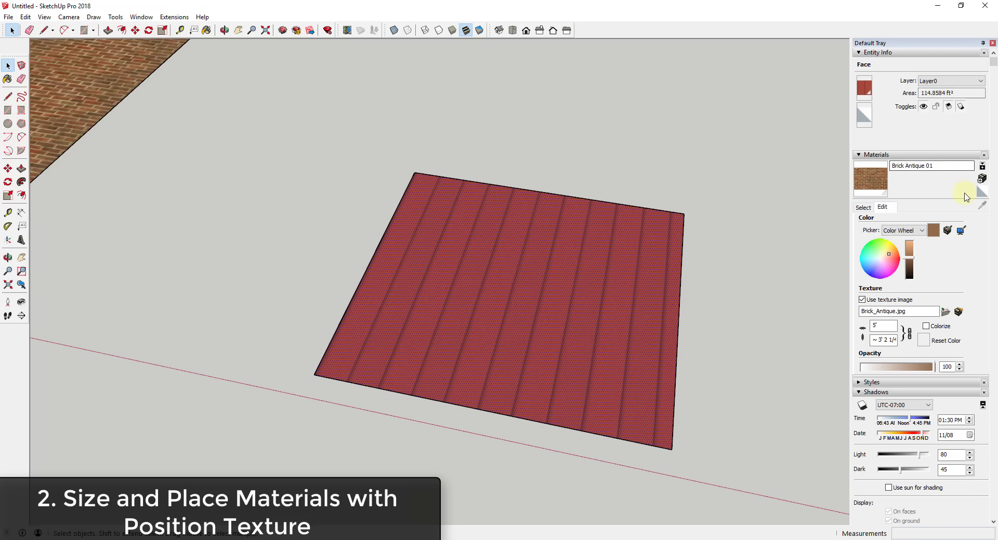
Paint the red panelled face with the Default material
left_click(982, 192)
left_click(572, 271)
key("space")
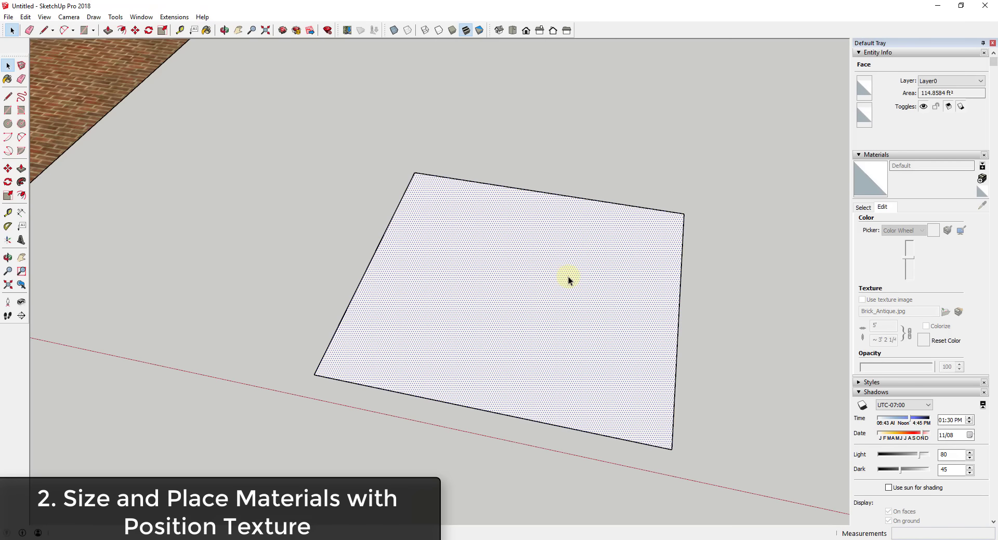
Select the unpainted face together with its edges and make them a group
double_click(570, 278)
right_click(570, 278)
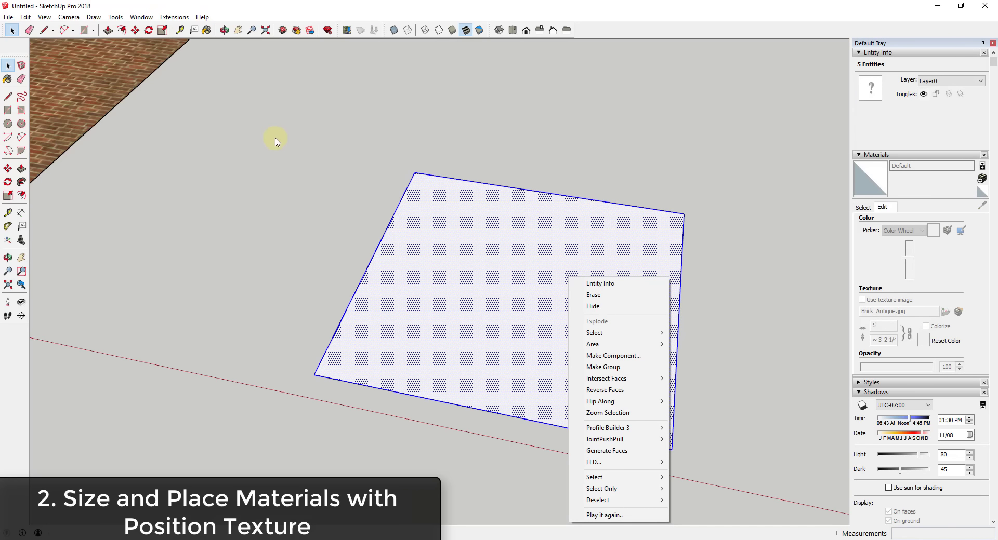
left_click_drag(272, 137, 743, 466)
right_click(520, 264)
left_click(577, 355)
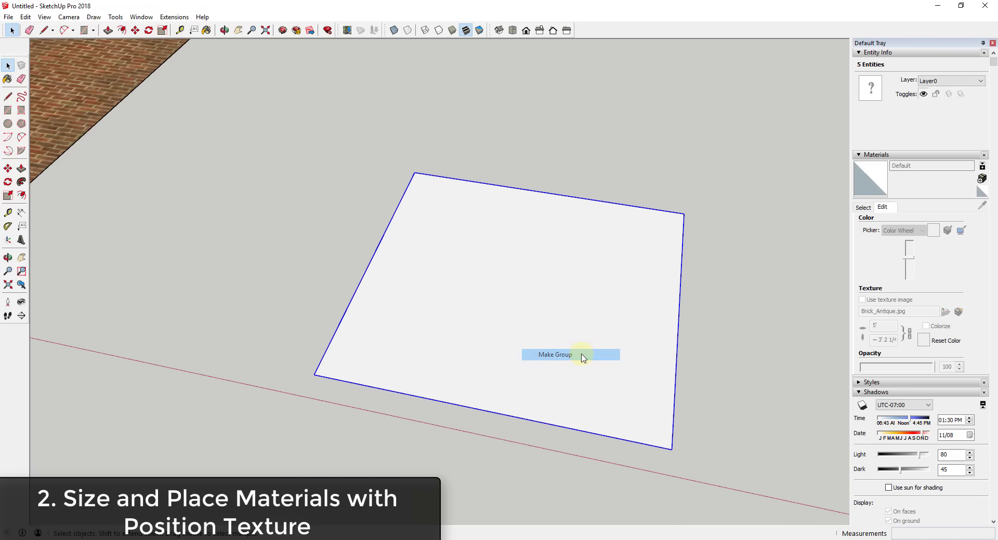
Paint the whole group with the red standing seam metal material from the Roofing collection
left_click(863, 207)
left_click(971, 222)
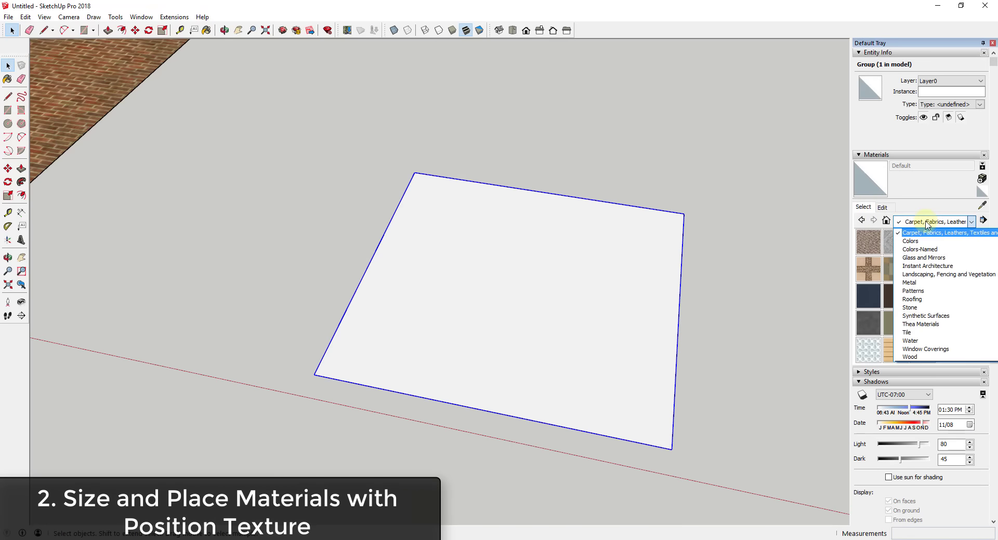
left_click(917, 300)
left_click(868, 241)
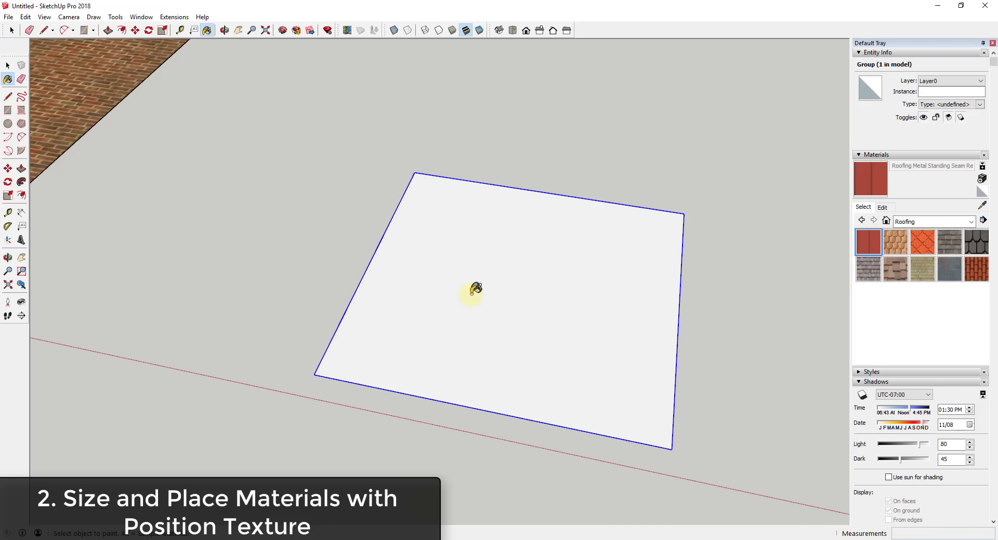
left_click(476, 290)
Examine the available commands on the painted group and on the face inside it for texture positioning
right_click(517, 303)
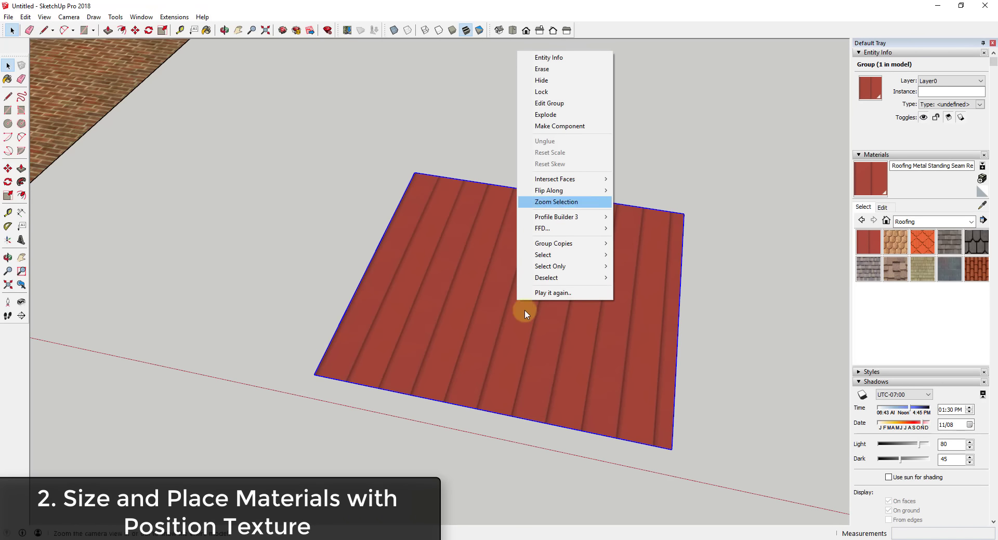
left_click(524, 319)
right_click(502, 276)
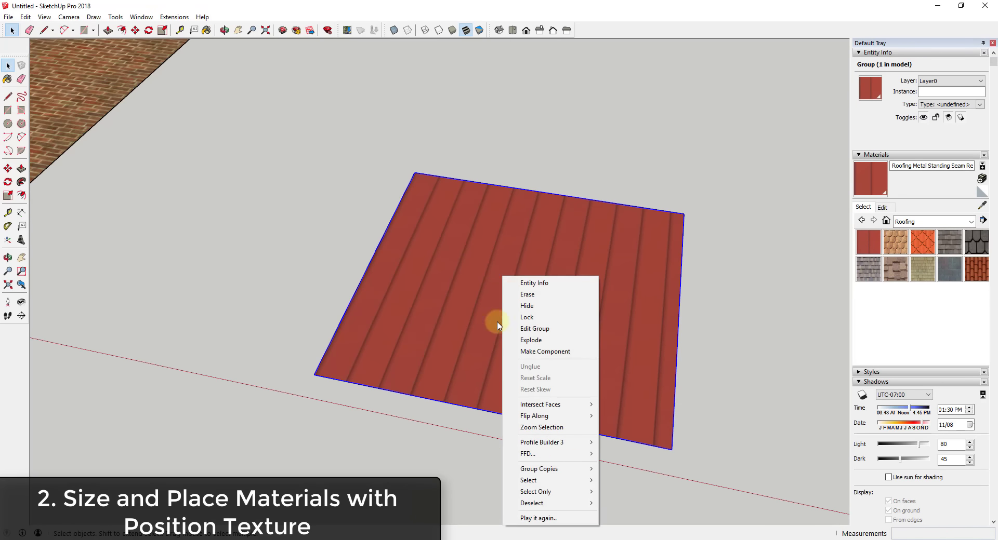
double_click(482, 308)
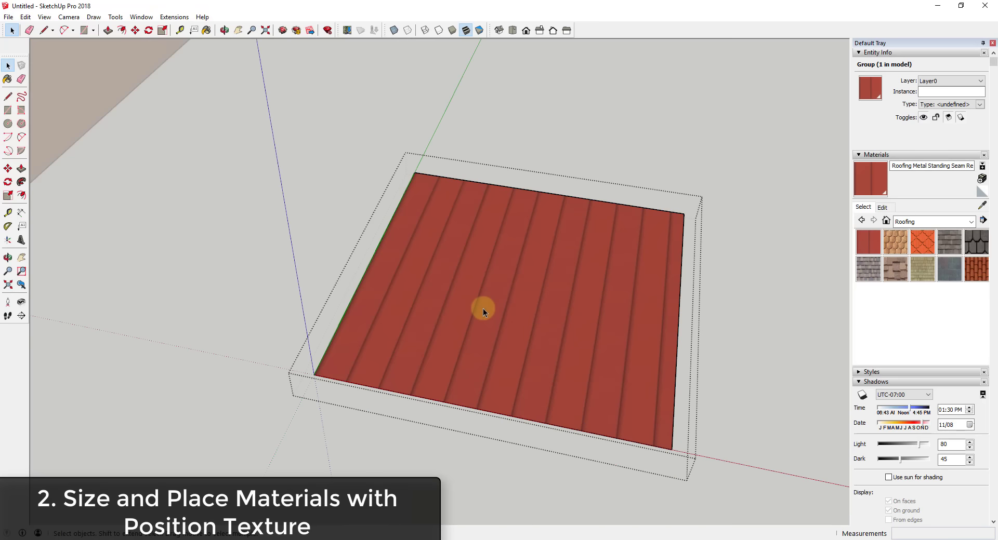
right_click(516, 291)
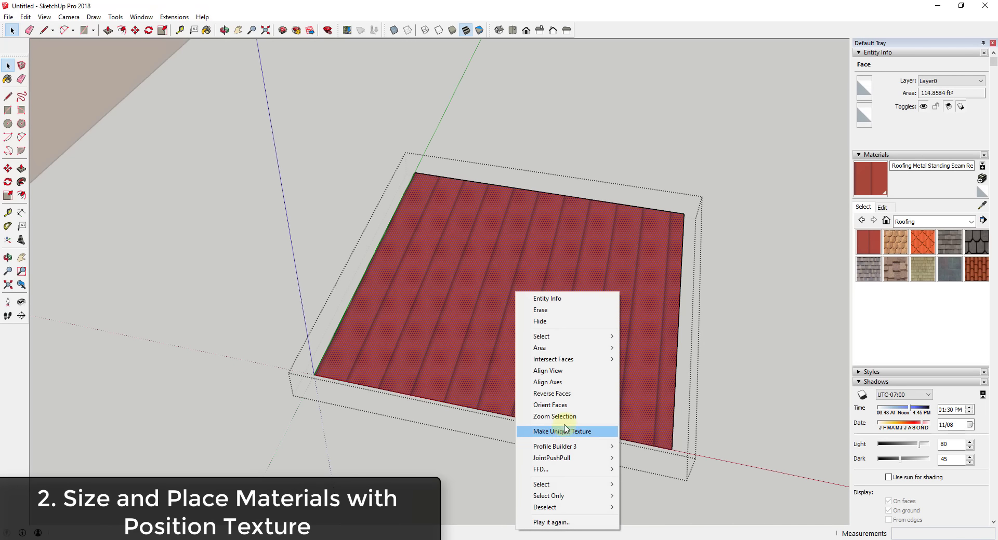
left_click(502, 290)
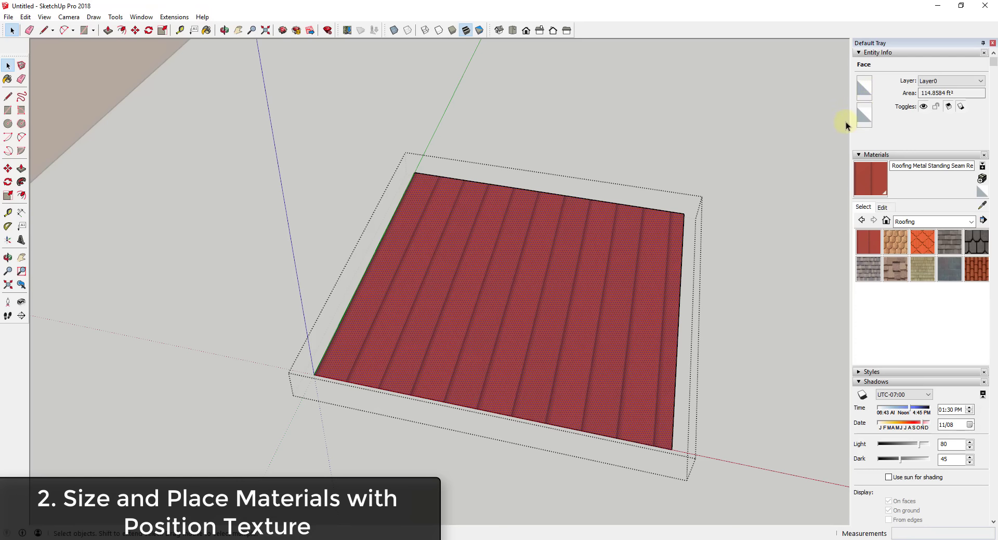
left_click(736, 302)
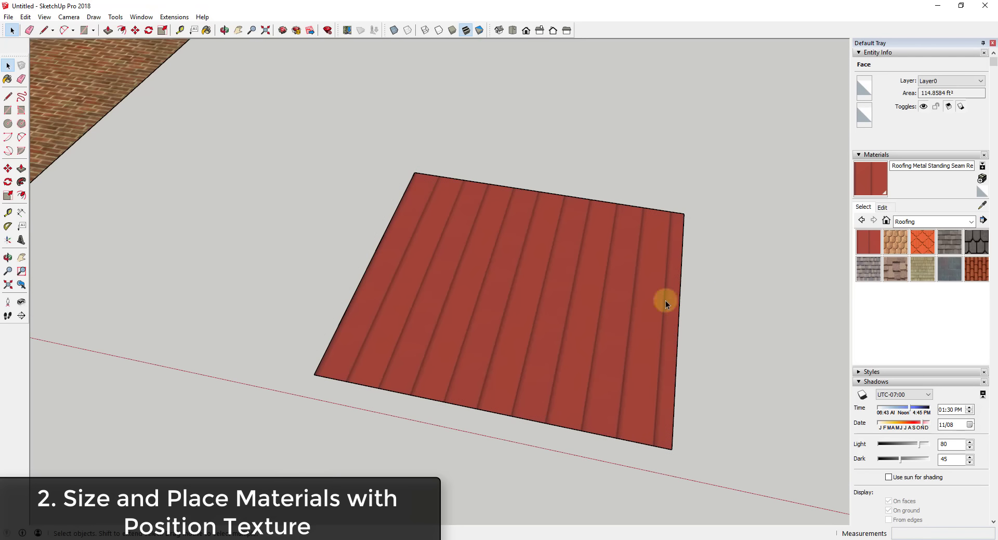
Paint the red panelled group with the Default material
left_click(629, 298)
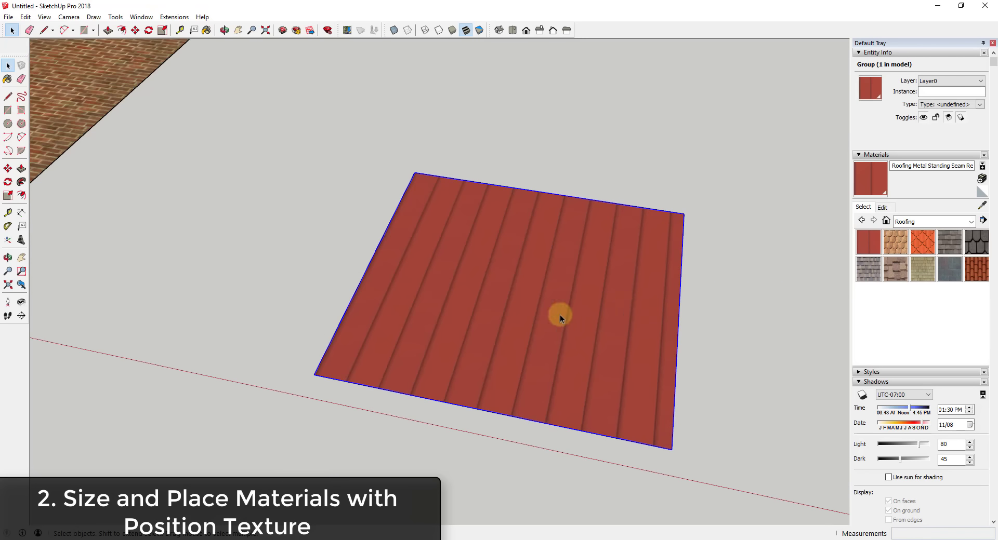
left_click(981, 192)
left_click(609, 285)
key("space")
Open the group for editing and paint its face with the red standing seam metal roofing material
double_click(572, 282)
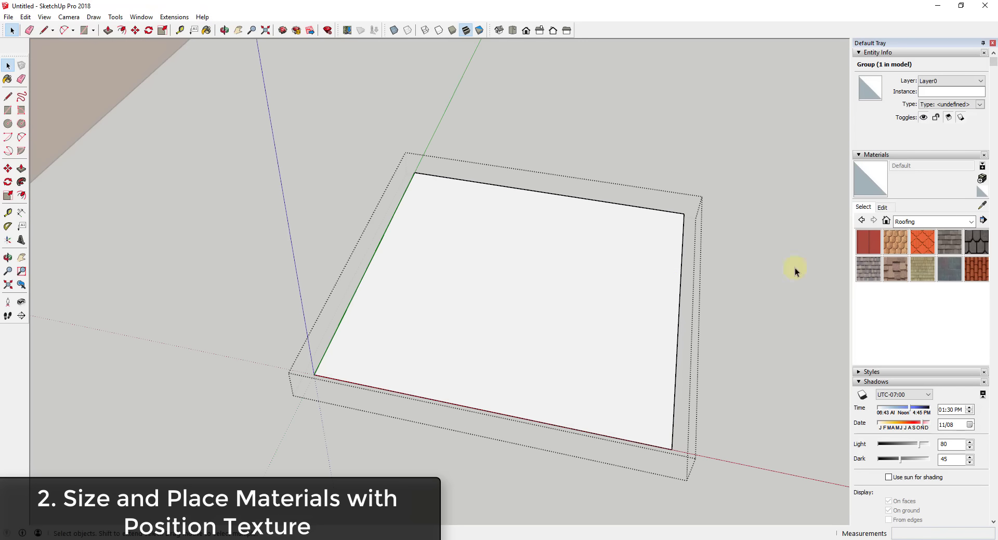
left_click(532, 301)
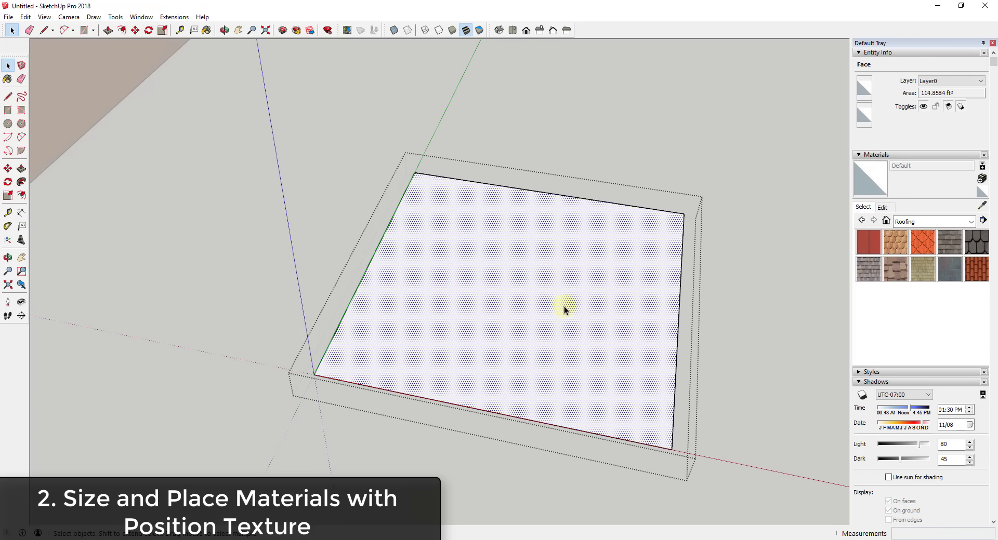
left_click(868, 241)
left_click(531, 243)
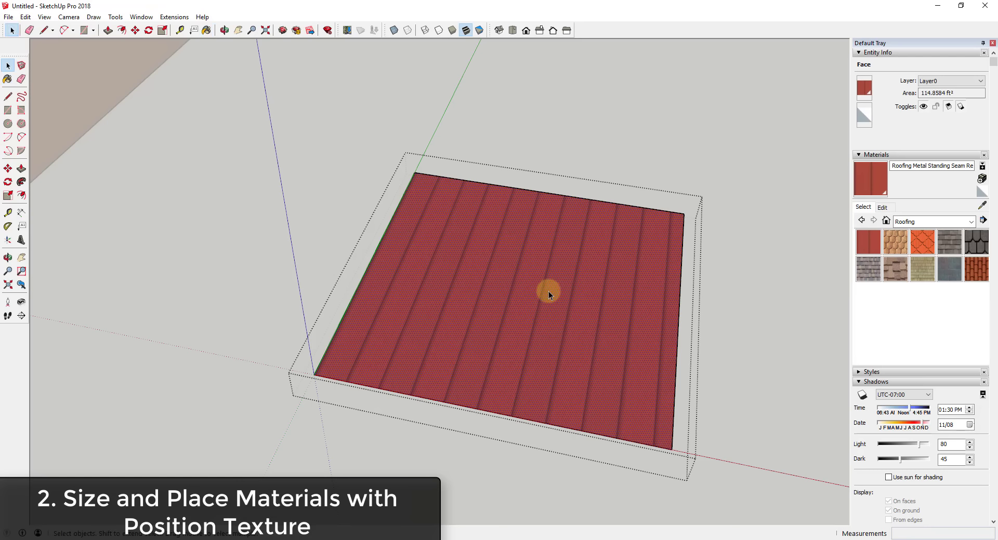
Start positioning the face's texture, re-place the red move pin on a panel seam, and move that seam to the face's front-left corner
right_click(534, 269)
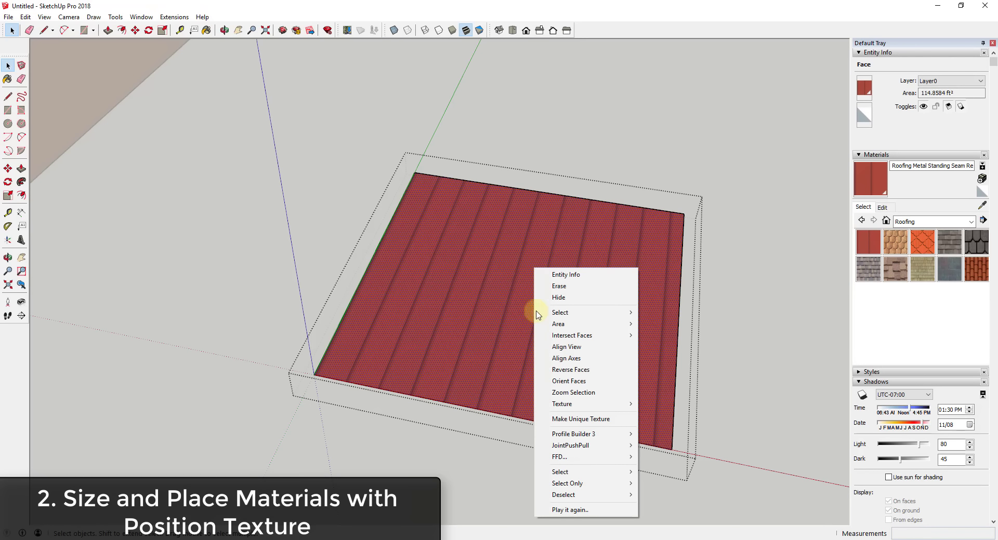
mouse_move(561, 406)
left_click(672, 405)
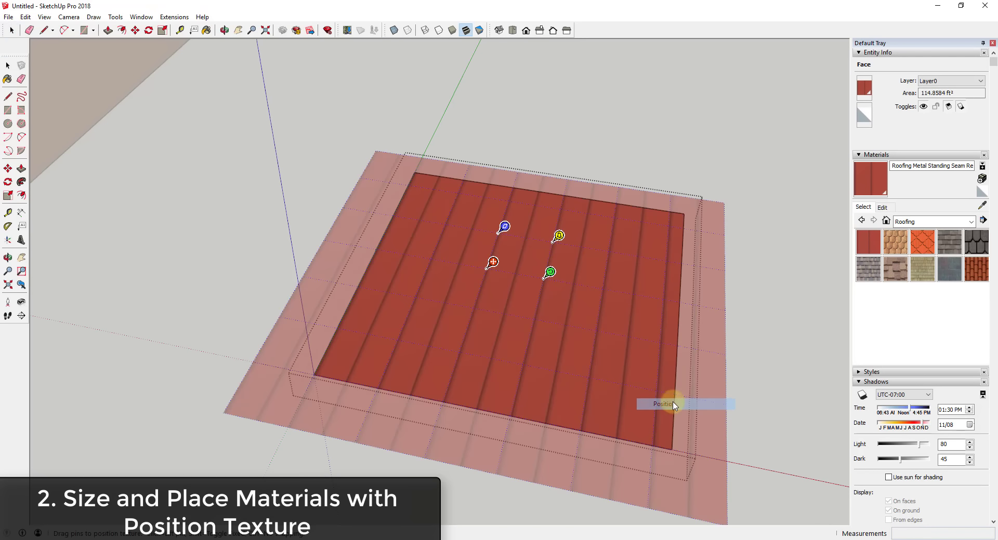
left_click(494, 265)
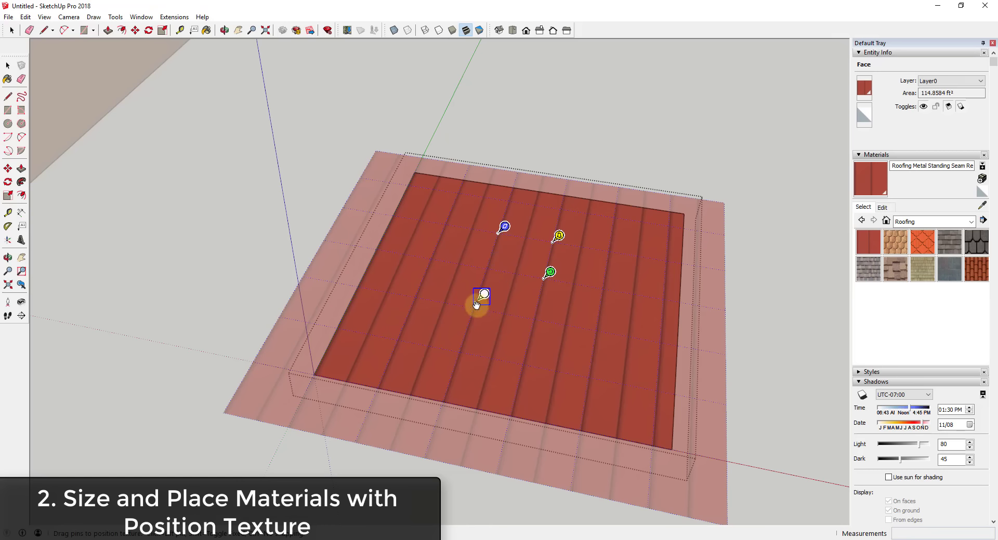
left_click(478, 307)
scroll(475, 310, "up", 4)
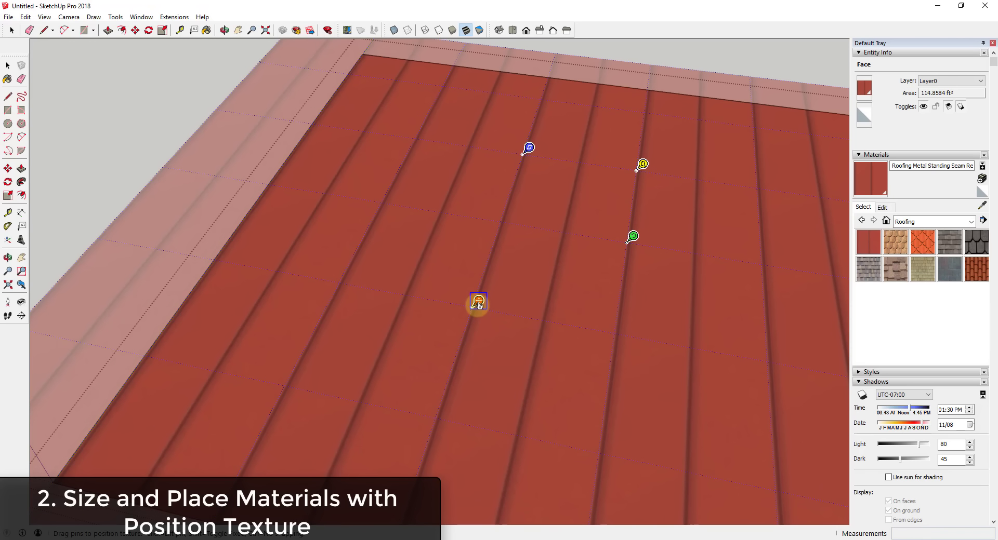
left_click_drag(478, 303, 60, 475)
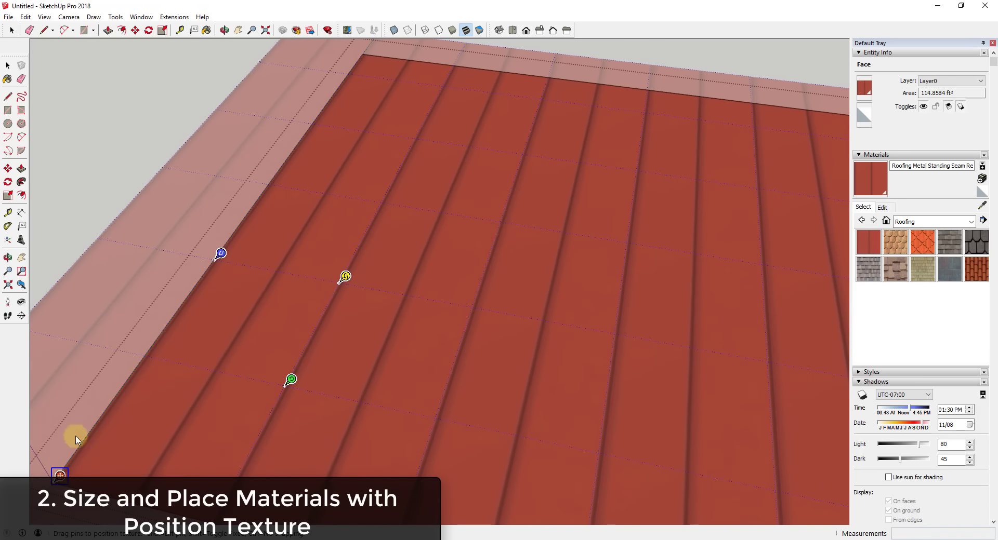
Place the green scale/rotate pin on a seam at the face's front edge, accept the texture position, and close the group
scroll(174, 303, "down", 5)
scroll(230, 341, "up", 2)
scroll(229, 342, "up", 1)
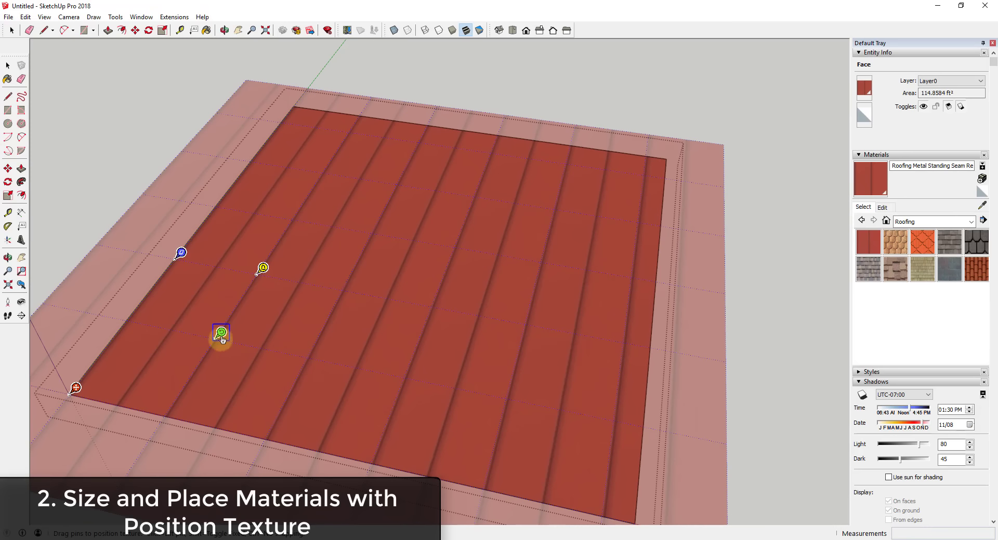
mouse_move(218, 339)
left_mouse_down()
mouse_move(170, 410)
mouse_move(376, 466)
mouse_move(266, 428)
mouse_move(142, 410)
mouse_move(223, 422)
mouse_move(169, 410)
left_mouse_up()
scroll(169, 417, "up", 2)
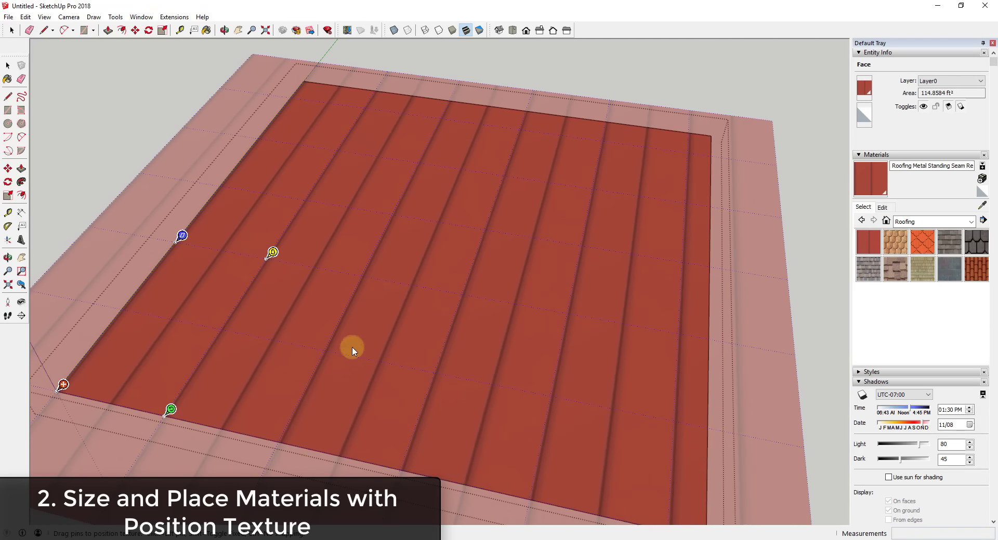
scroll(382, 295, "down", 3)
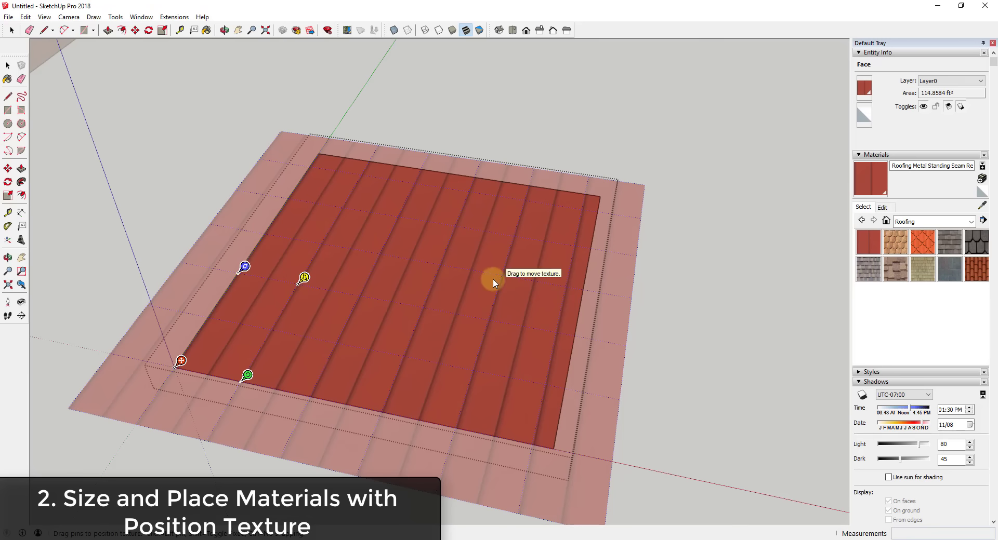
key("Return")
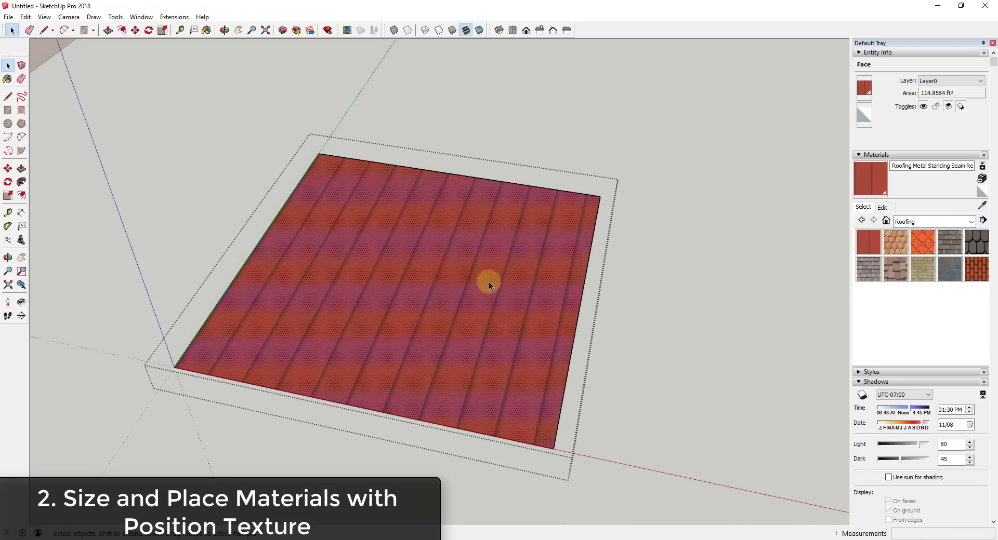
left_click(673, 289)
Select the entire patterned dome with its connected geometry and turn on the display of hidden geometry
scroll(341, 226, "down", 6)
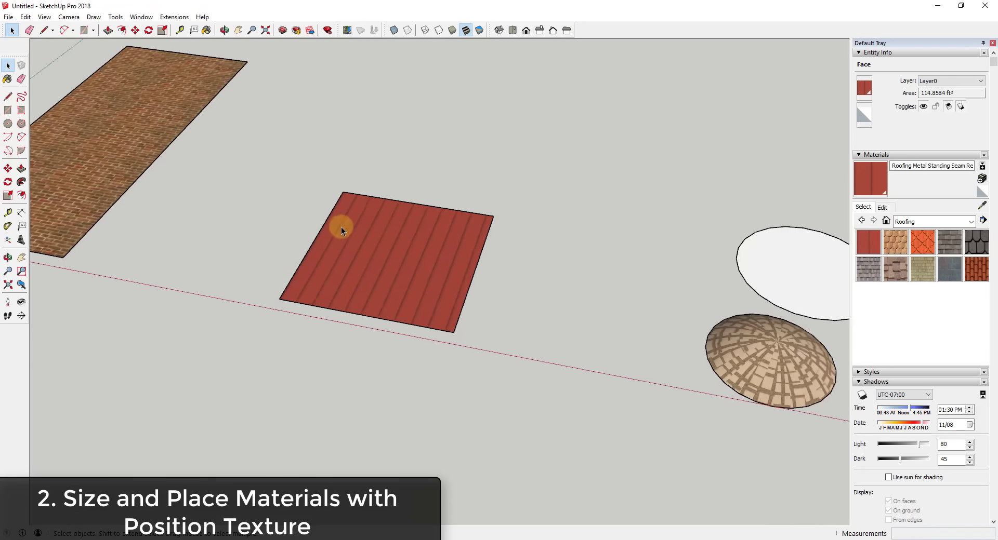
scroll(713, 274, "up", 4)
scroll(466, 334, "up", 4)
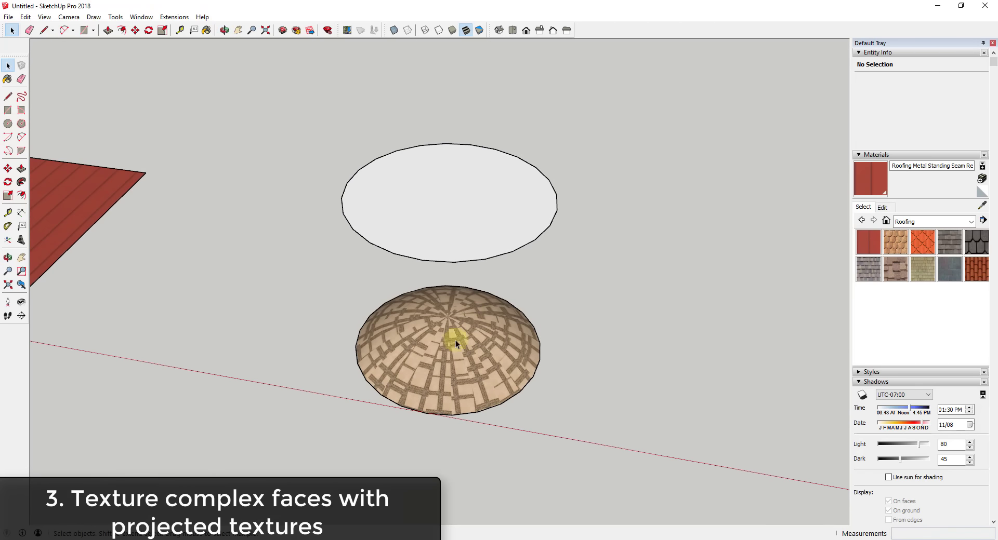
left_click(459, 332)
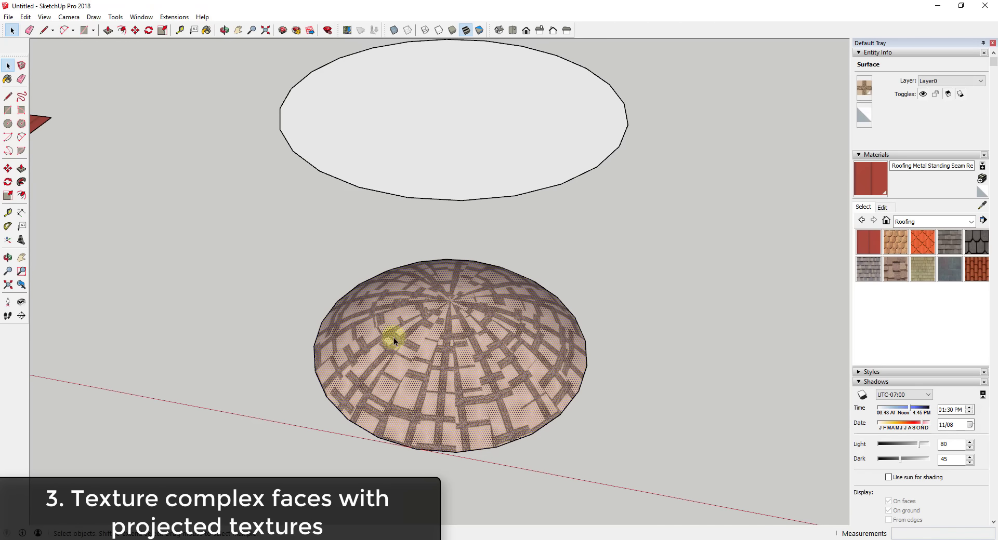
mouse_move(410, 468)
middle_mouse_down()
mouse_move(441, 202)
mouse_move(443, 5)
mouse_move(416, 325)
mouse_move(436, 205)
mouse_move(429, 10)
mouse_move(414, 468)
mouse_move(433, 421)
middle_mouse_up()
triple_click(459, 370)
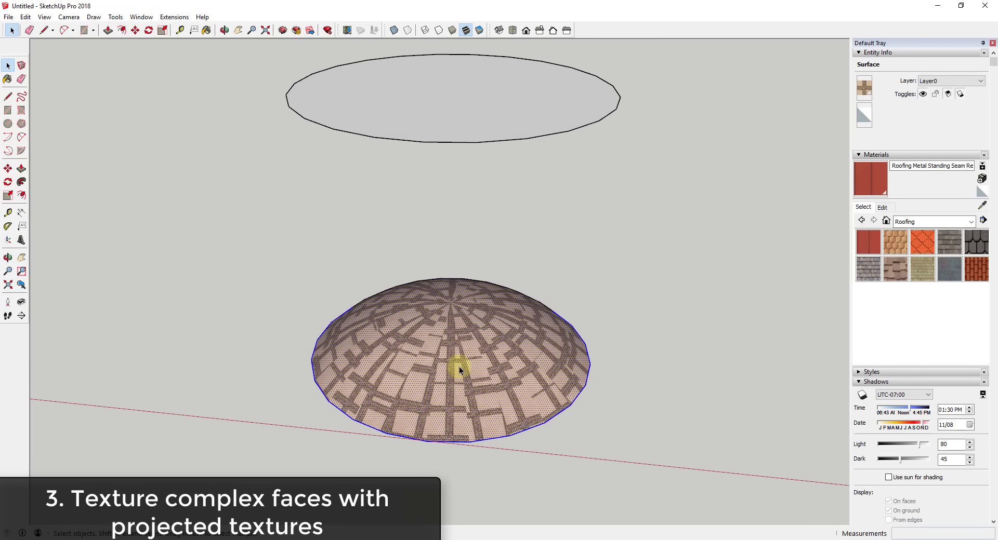
left_click(45, 17)
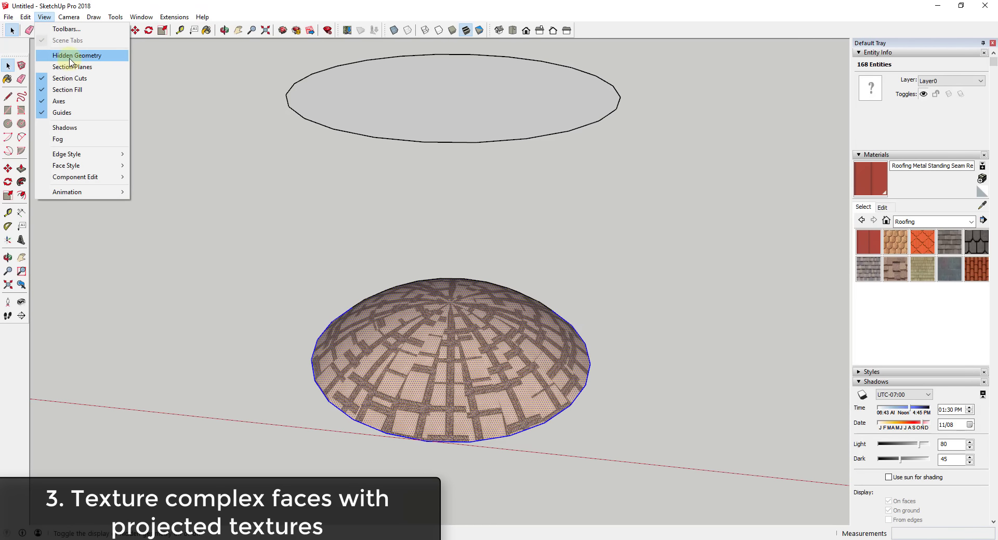
left_click(57, 53)
Select individual facets of the dome one after another to examine how the pattern lies on each
scroll(435, 372, "up", 2)
scroll(410, 335, "up", 3)
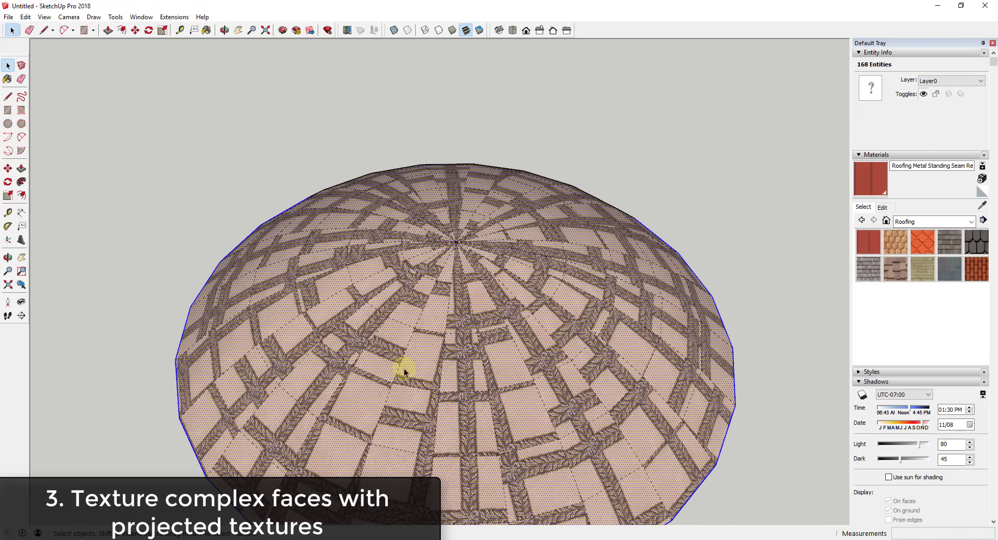
left_click(413, 361)
left_click(435, 316)
left_click(460, 315)
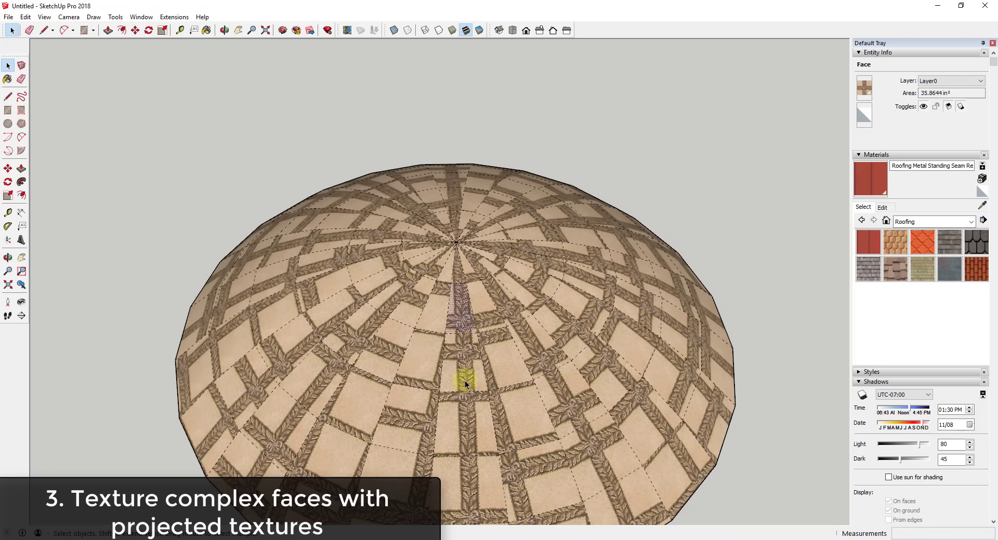
left_click(466, 375)
left_click(527, 349)
left_click(498, 353)
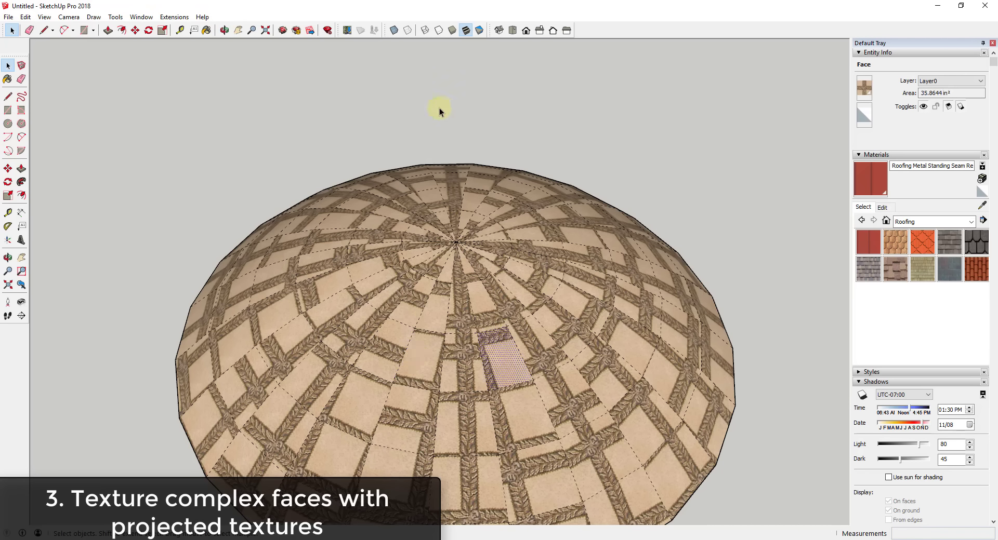
Inspect the dome's separate facets in the Hidden Line face style, and restore the Shaded With Textures style
left_click(440, 31)
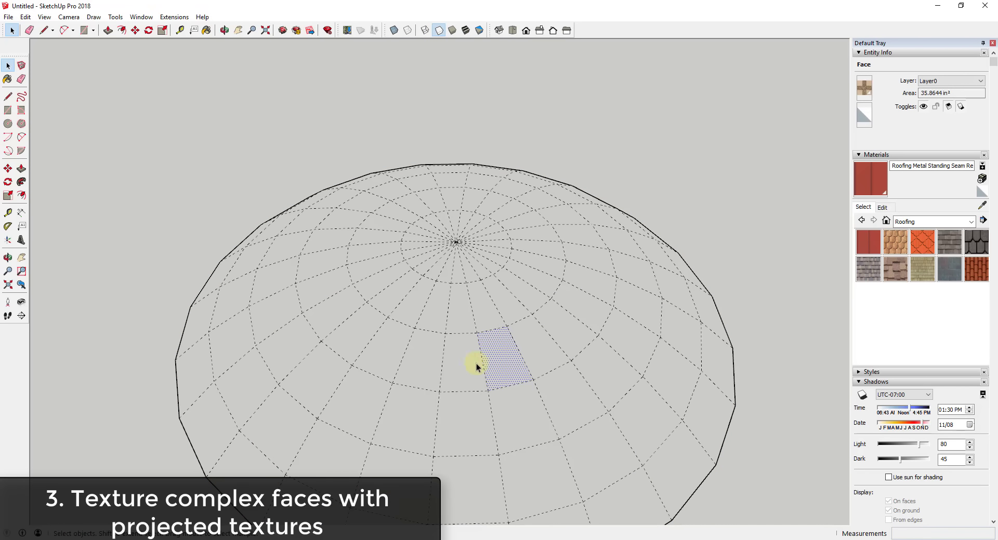
left_click(457, 366)
left_click(434, 363)
left_click(430, 308)
left_click(460, 307)
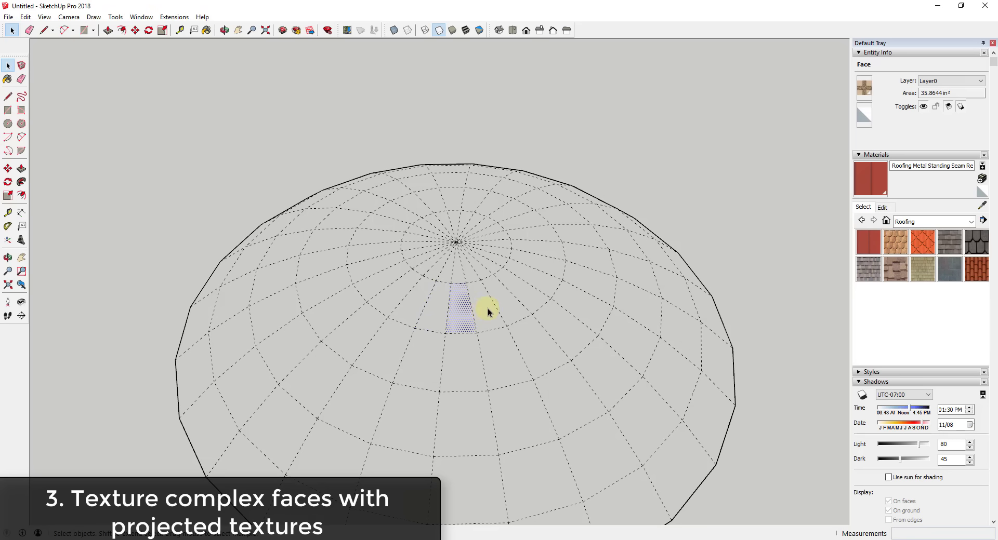
left_click(497, 341)
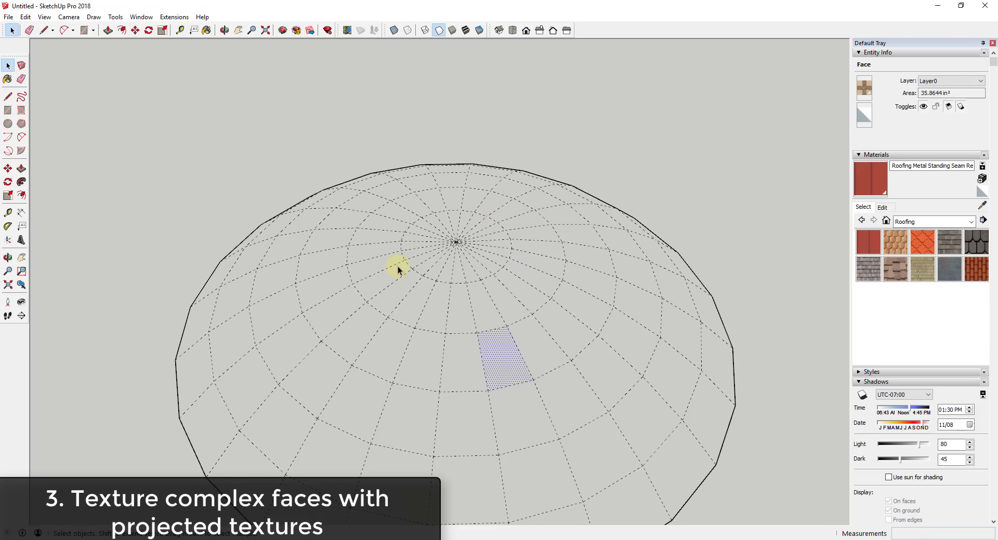
left_click(462, 366)
left_click(426, 361)
left_click(383, 356)
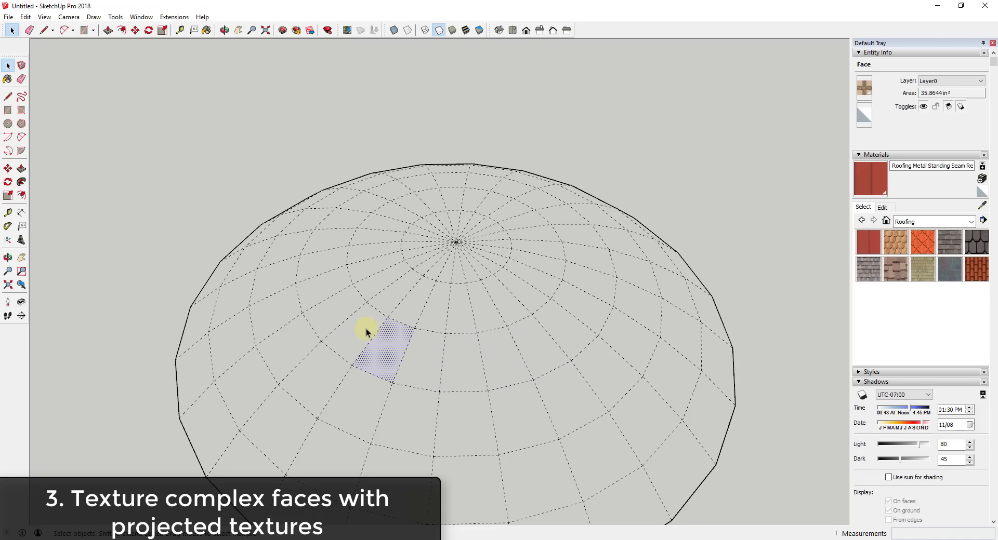
left_click(359, 324)
left_click(330, 310)
left_click(319, 291)
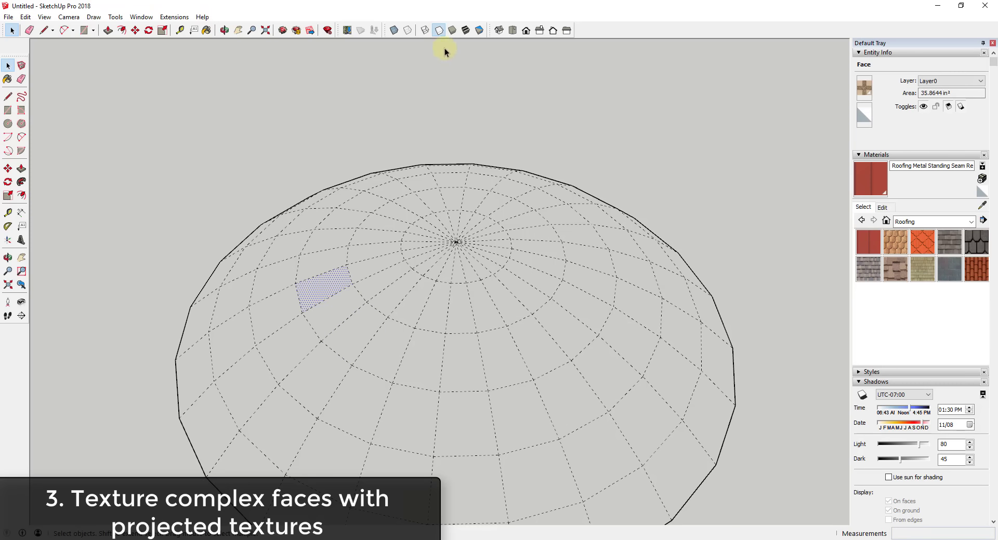
left_click(468, 32)
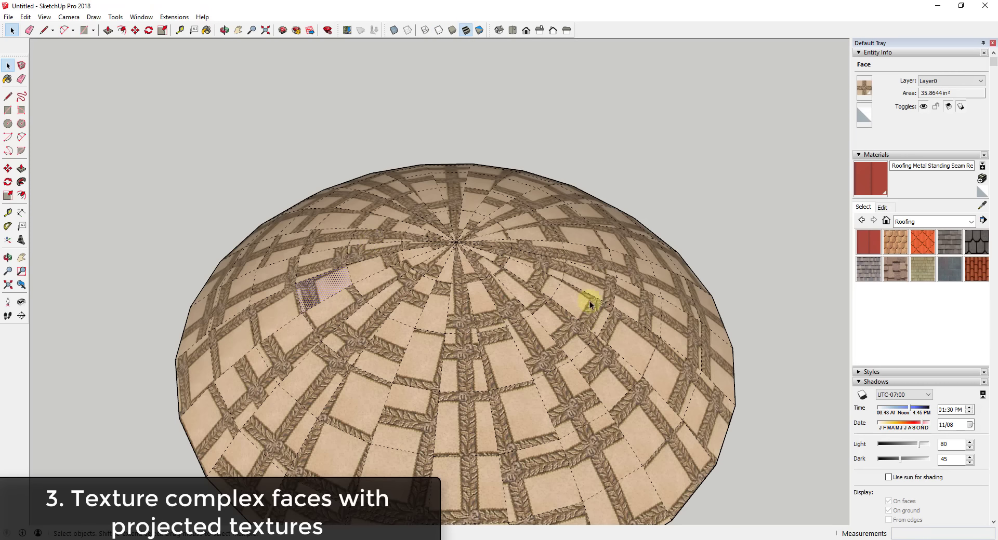
Clear the dome facet selection and turn off the display of hidden geometry
middle_click_drag(630, 344, 546, 374)
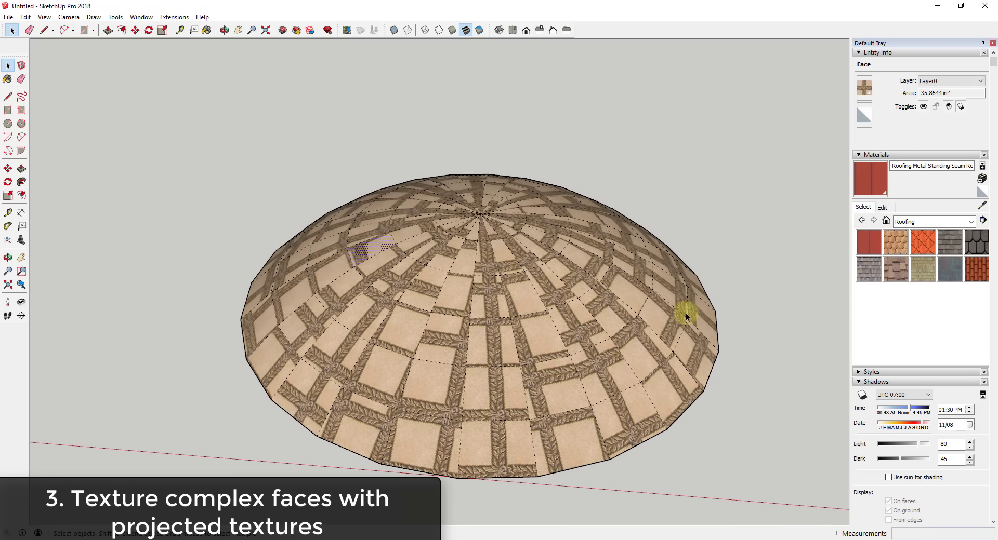
scroll(549, 295, "down", 2)
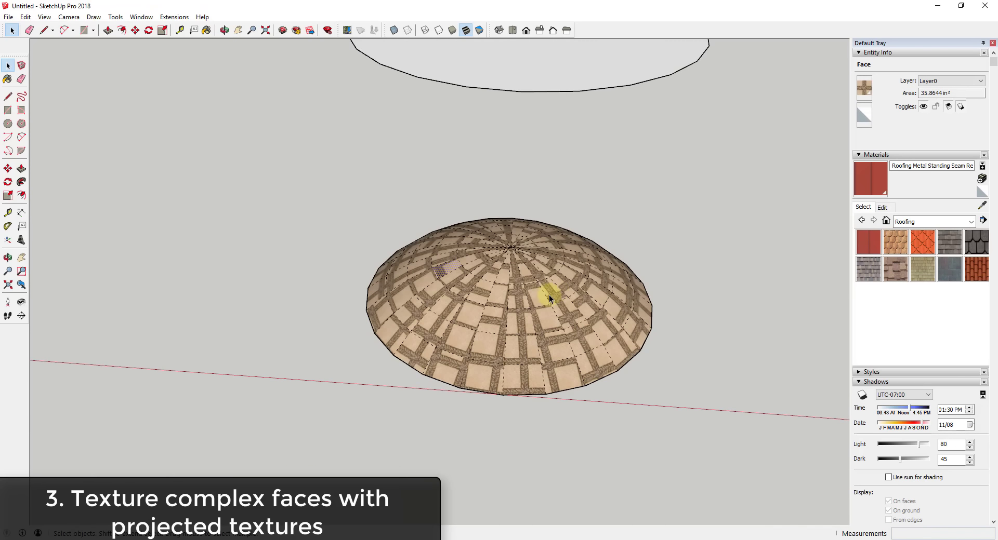
left_click(718, 300)
left_click(45, 17)
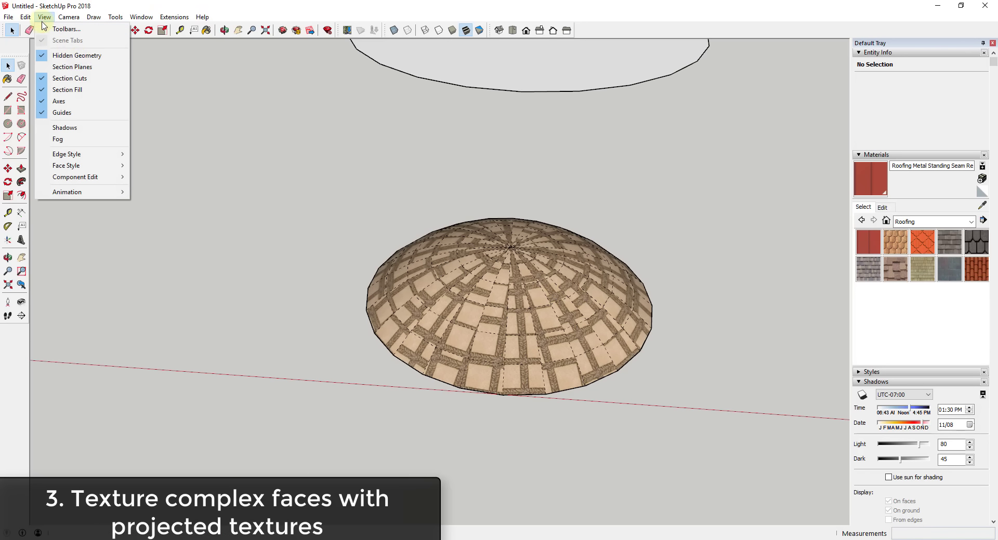
left_click(78, 55)
Sample the leaf-squares carpet material from the dome and paint the flat circle above it
scroll(570, 240, "down", 2)
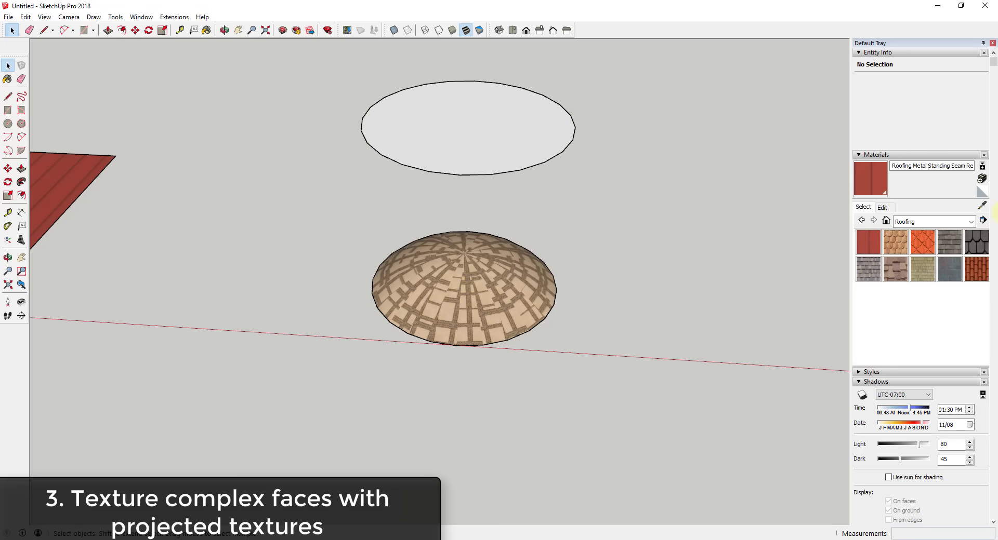
left_click(982, 207)
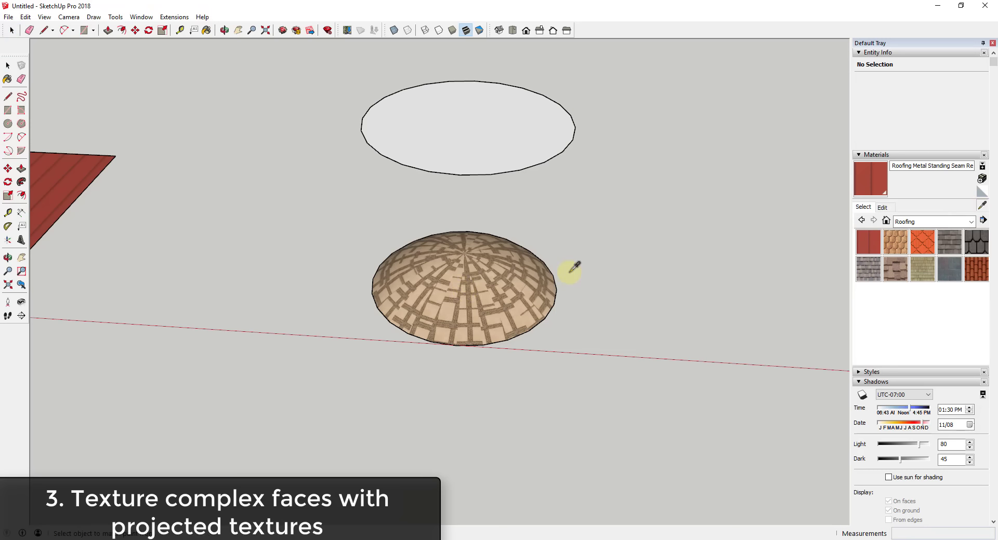
left_click(482, 289)
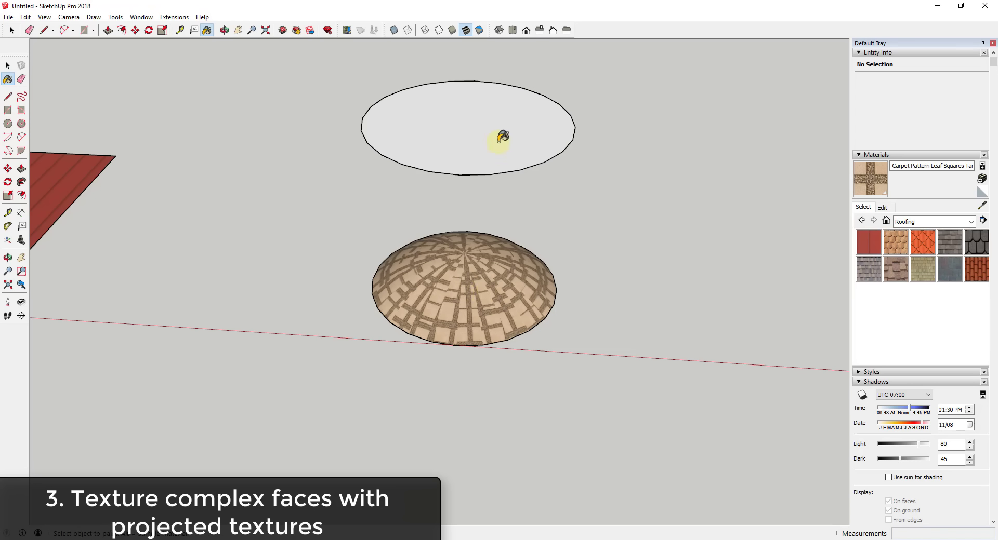
mouse_move(468, 378)
middle_mouse_down()
mouse_move(413, 2)
mouse_move(463, 227)
mouse_move(394, 289)
middle_mouse_up()
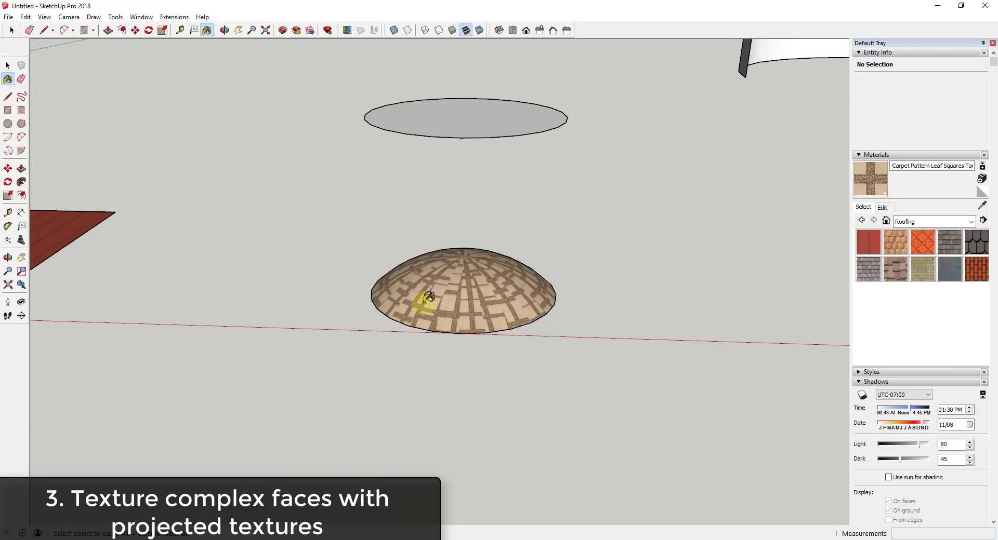
left_click(474, 109)
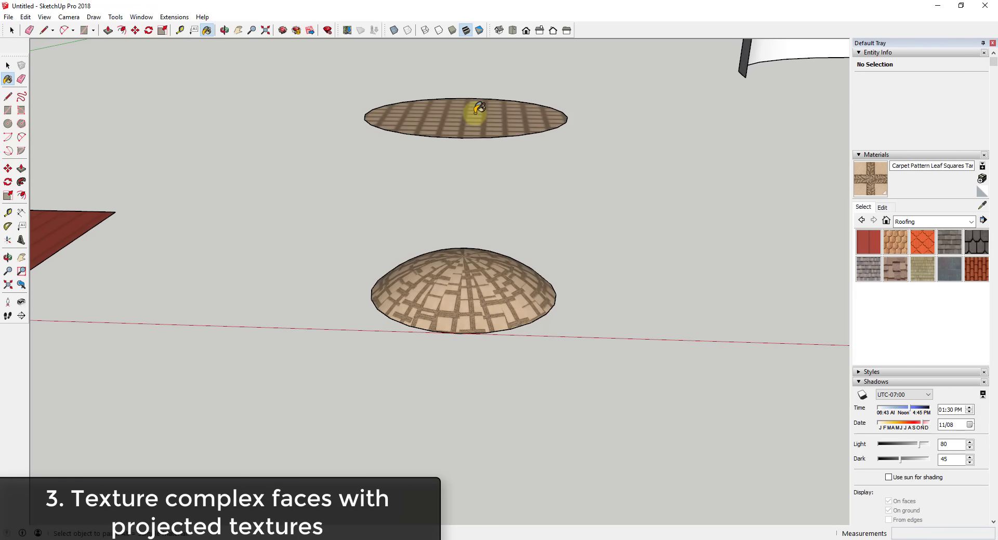
mouse_move(474, 109)
middle_mouse_down()
mouse_move(475, 269)
mouse_move(521, 151)
middle_mouse_up()
Set the texture of the flat circle above the dome to Projected
key("space")
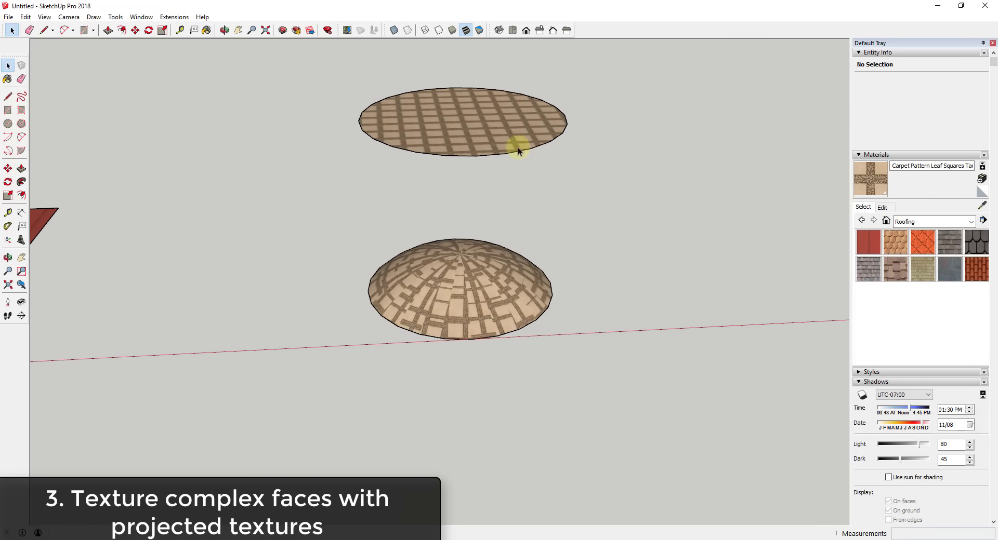
right_click(469, 119)
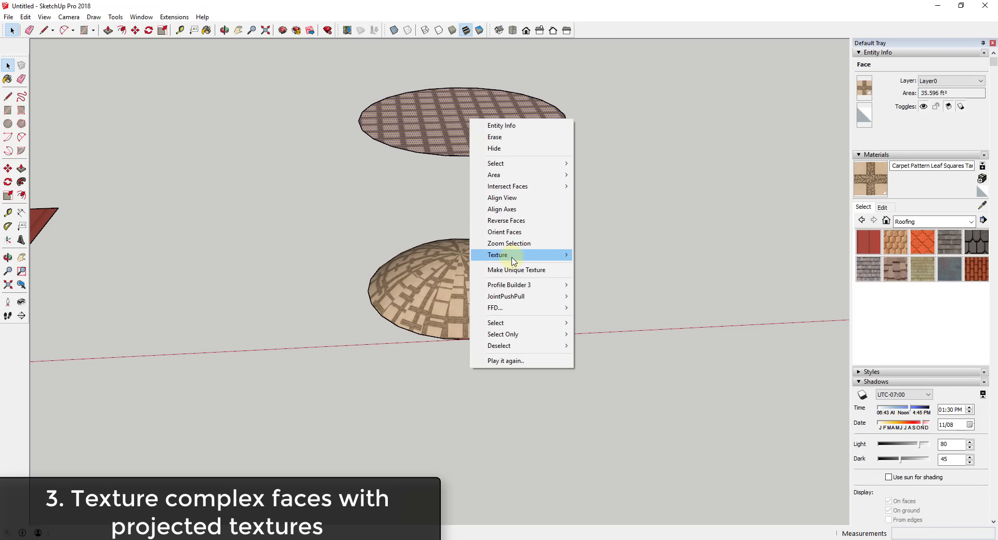
mouse_move(514, 262)
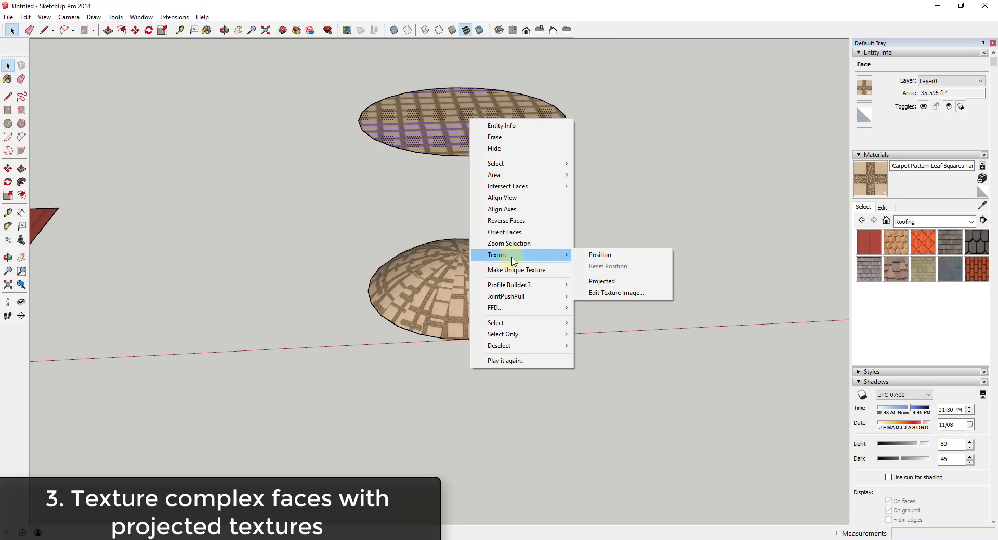
left_click(611, 285)
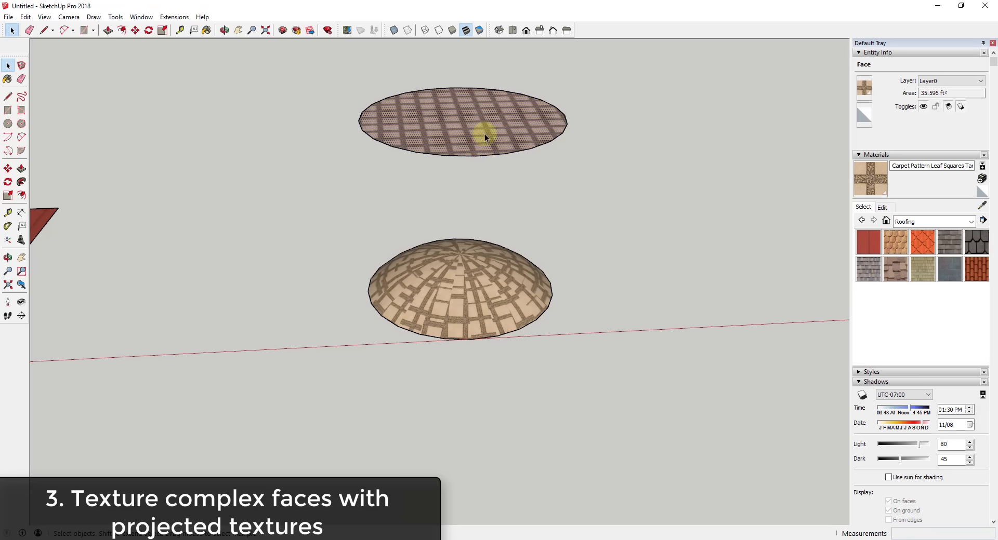
Sample the projected carpet texture from the flat circle and paint it onto the dome
left_click(985, 210)
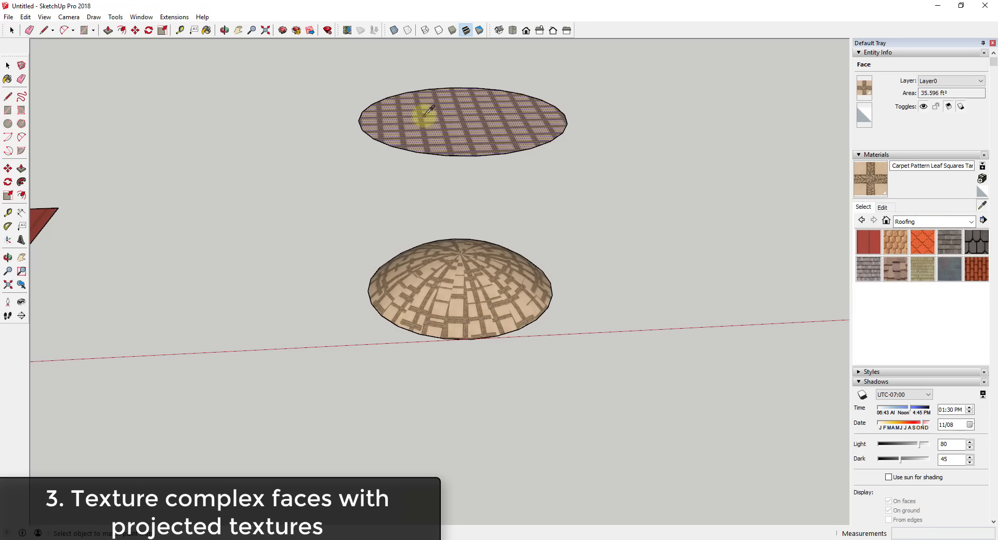
left_click(465, 119)
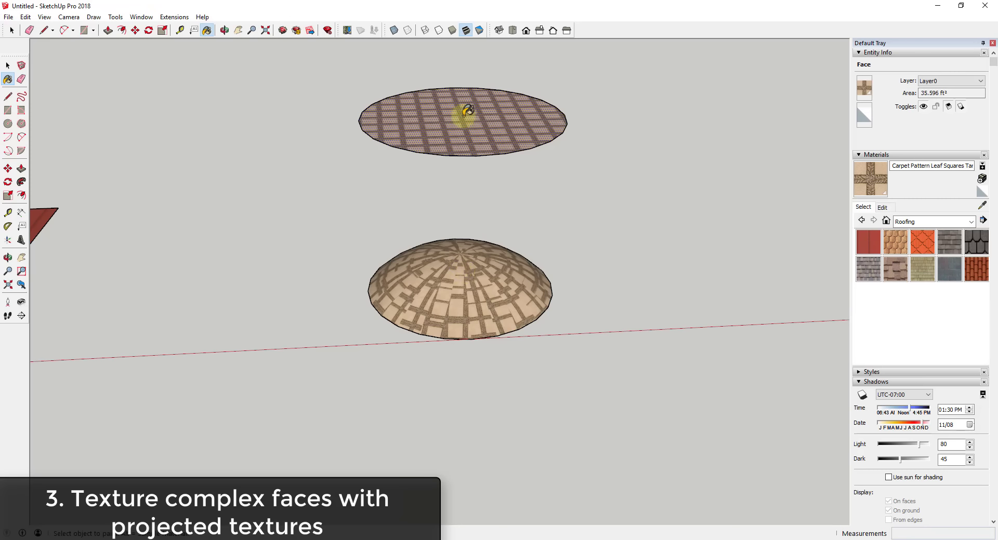
left_click(973, 207)
left_click(454, 128)
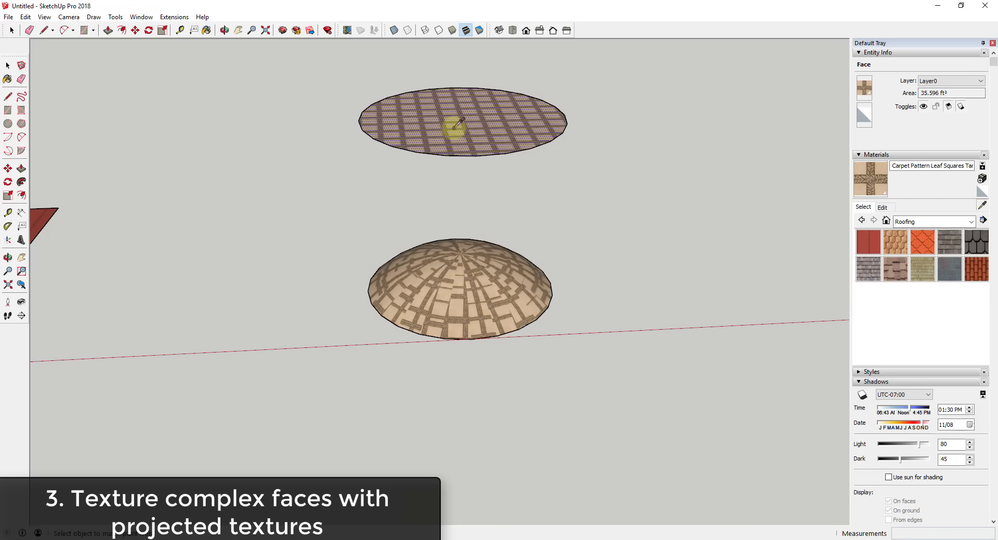
left_click(466, 249)
left_click(465, 259)
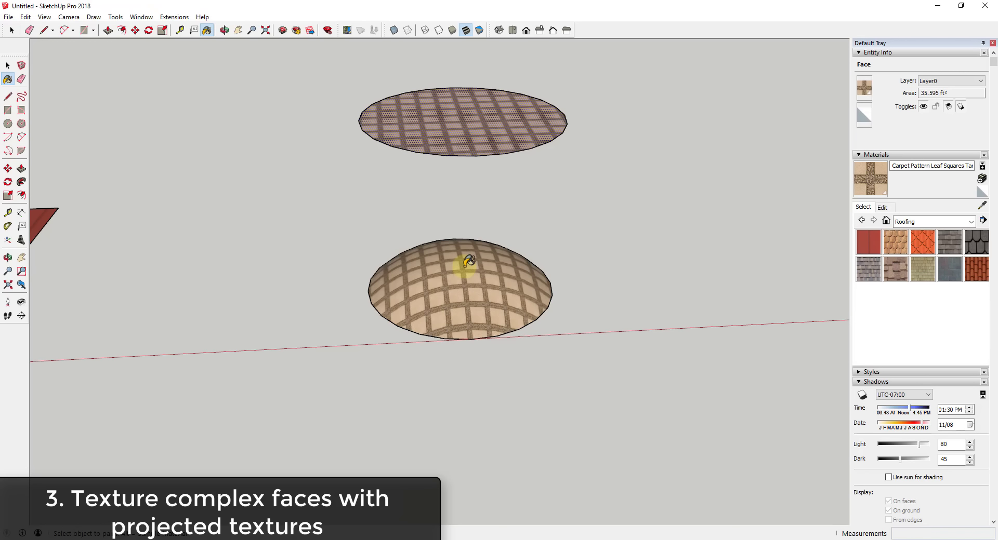
mouse_move(461, 250)
middle_mouse_down()
mouse_move(454, 322)
mouse_move(668, 305)
mouse_move(746, 250)
mouse_move(632, 285)
mouse_move(453, 293)
mouse_move(455, 281)
middle_mouse_up()
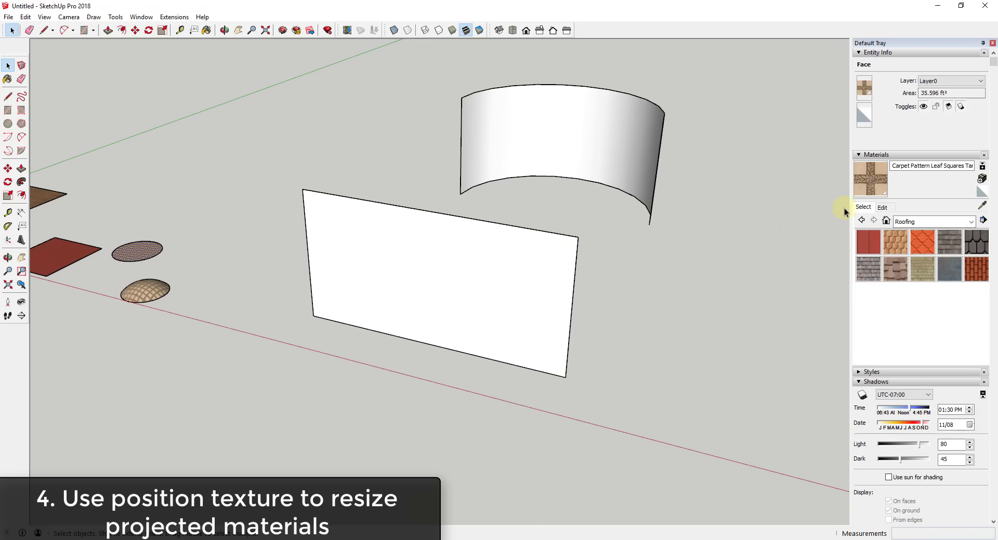
Pick the Sky1 material from the In Model collection and paint the curved wall surface with it
left_click(918, 222)
scroll(923, 239, "up", 5)
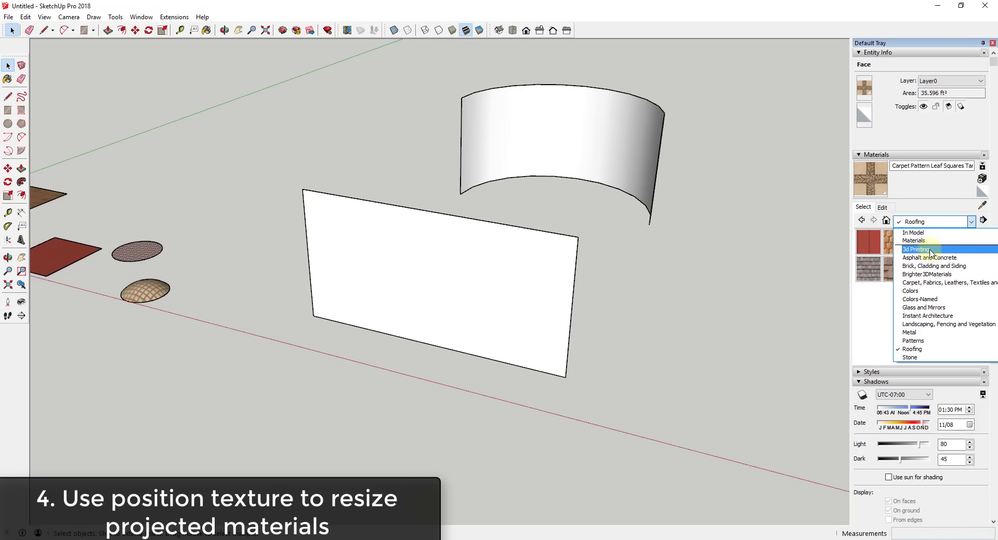
left_click(914, 232)
left_click(949, 296)
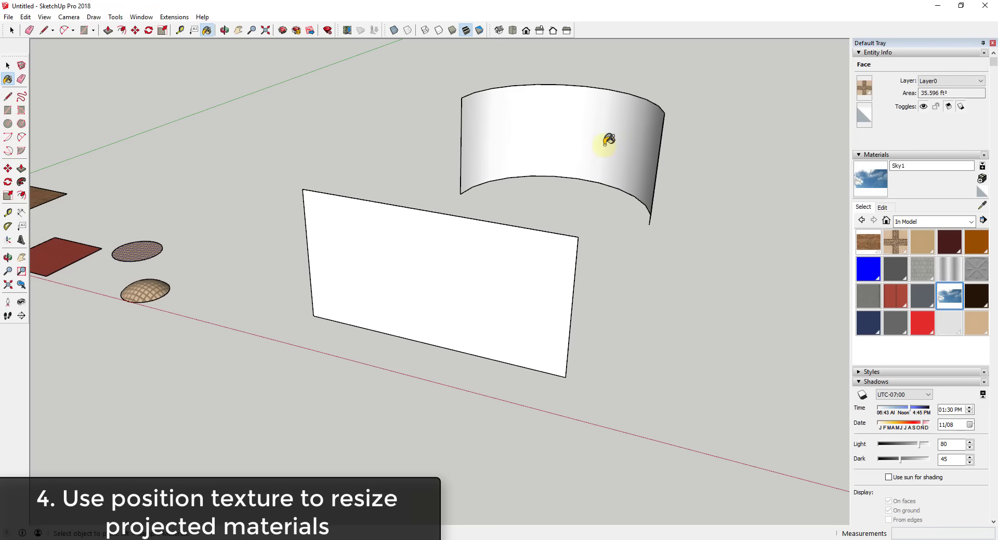
left_click(560, 130)
mouse_move(574, 111)
middle_mouse_down()
mouse_move(541, 115)
mouse_move(710, 141)
mouse_move(688, 118)
mouse_move(539, 94)
middle_mouse_up()
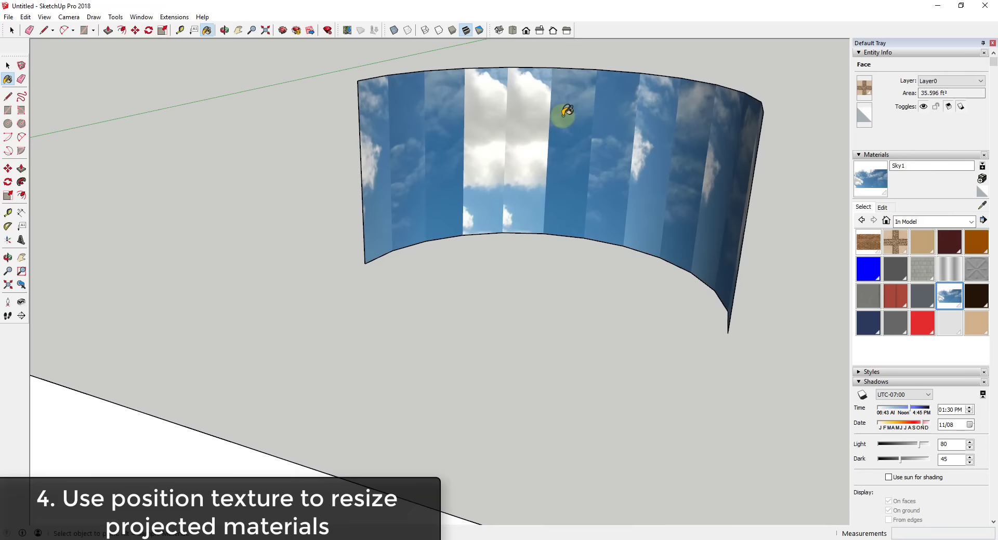
scroll(564, 111, "down", 3)
scroll(572, 121, "down", 2)
scroll(602, 117, "up", 6)
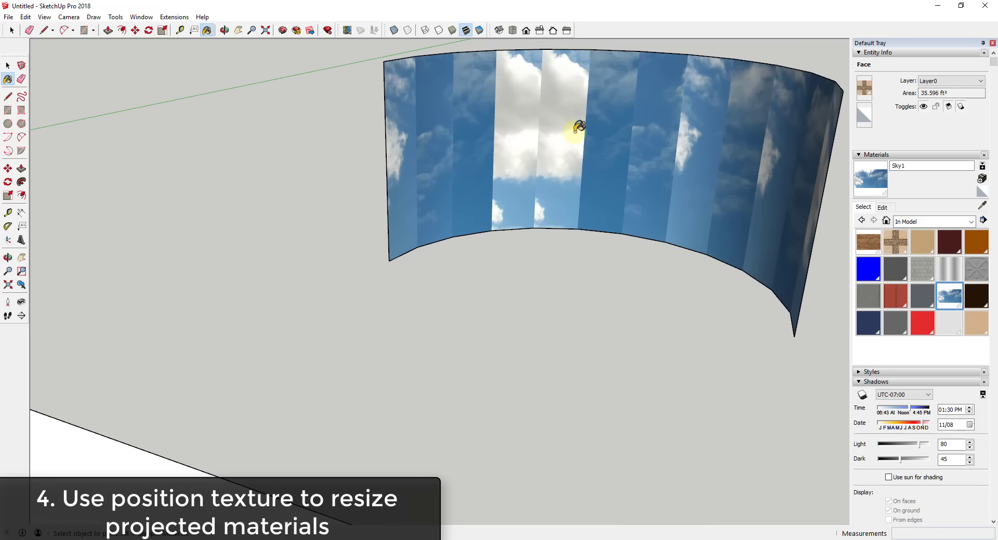
scroll(691, 156, "down", 3)
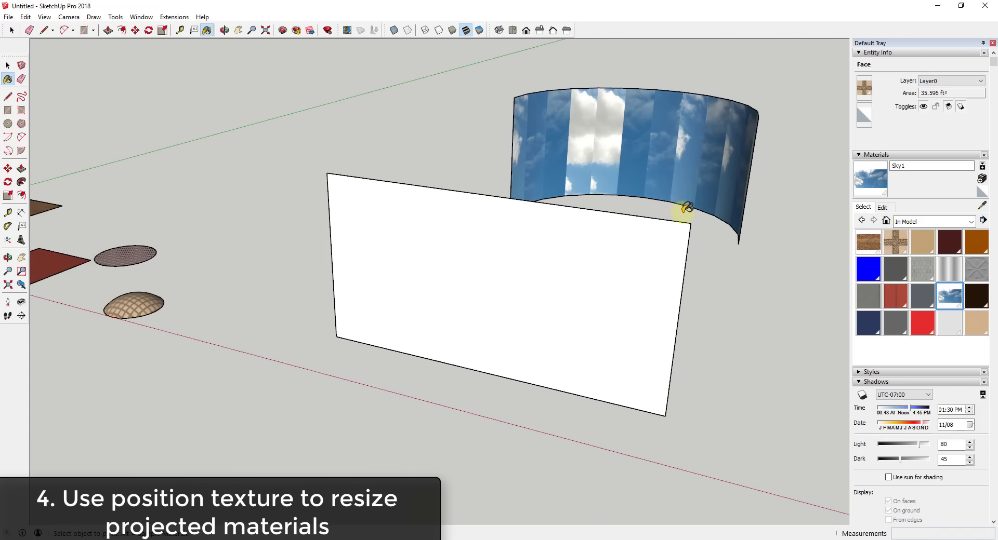
Paint the flat rectangle in front of the curved wall with Sky1 and set its texture to Projected
left_click(654, 258)
key("space")
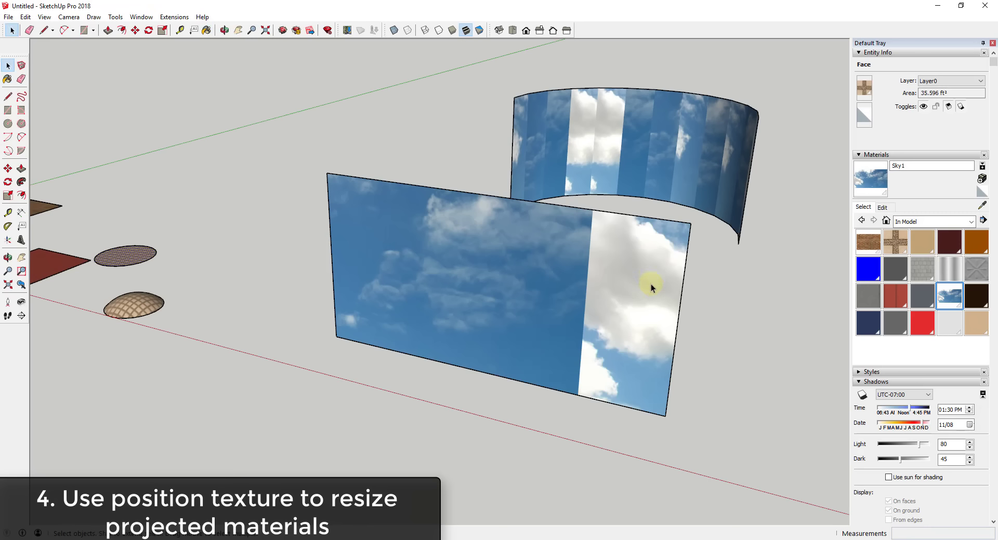
left_click(852, 180)
right_click(587, 260)
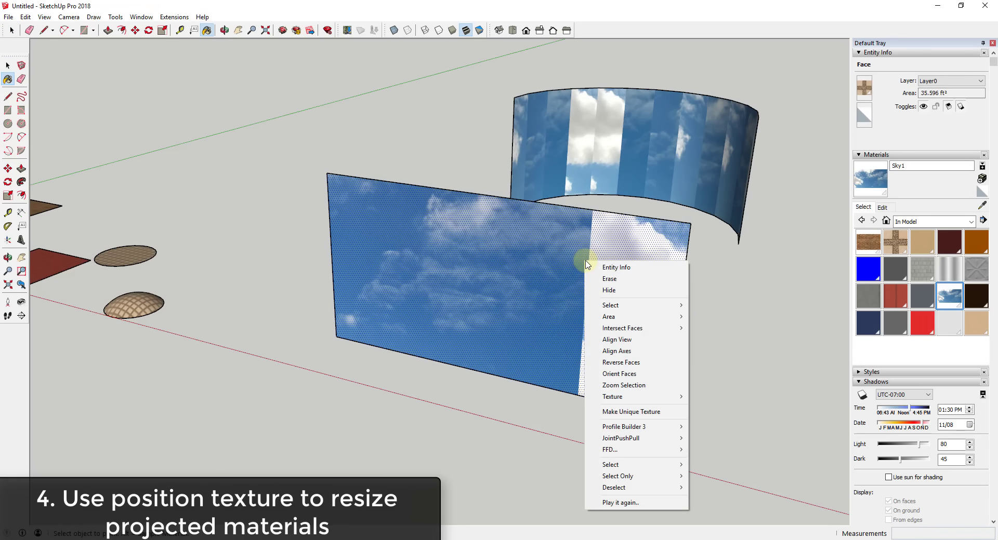
mouse_move(632, 397)
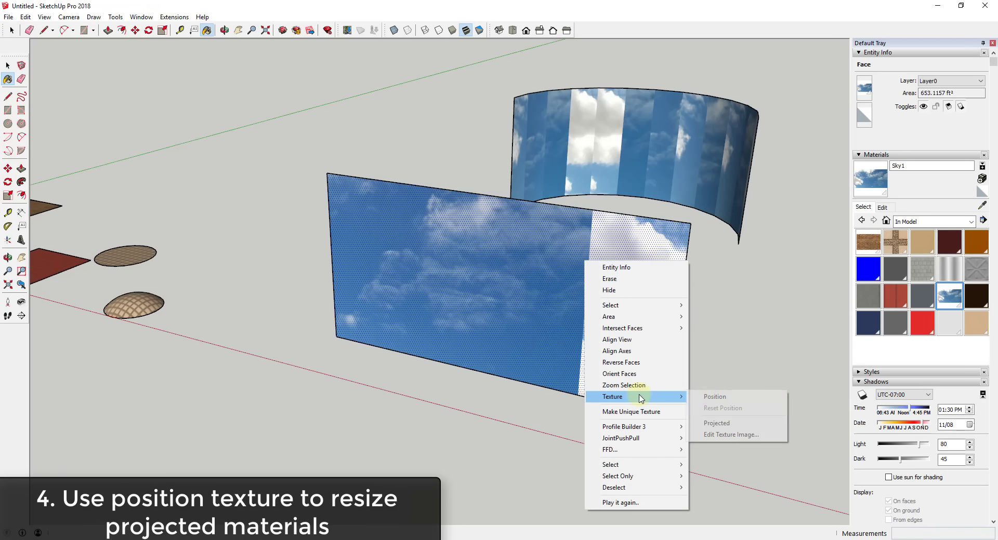
left_click(720, 423)
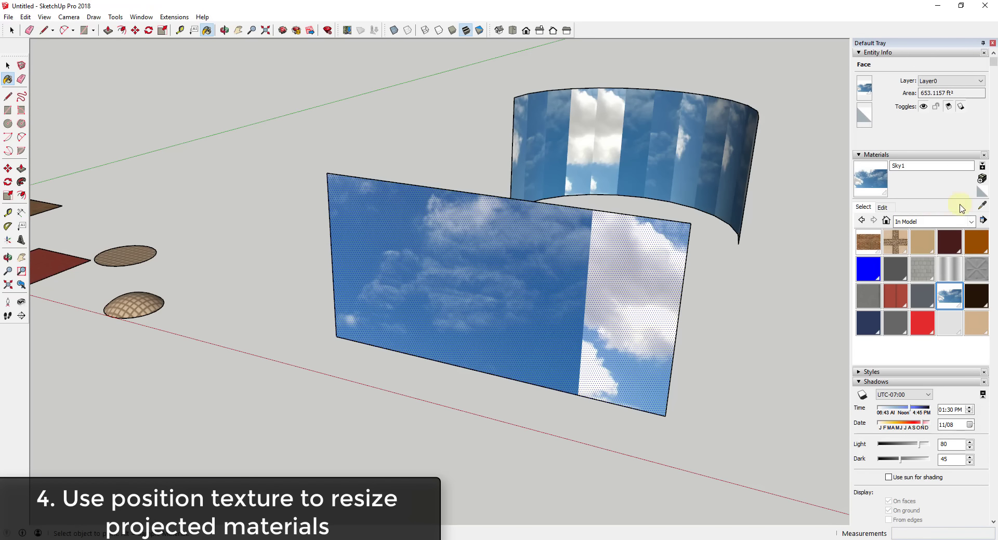
Sample the projected sky texture from the flat rectangle and paint it onto the curved wall
left_click(654, 260, "alt")
left_click(683, 136)
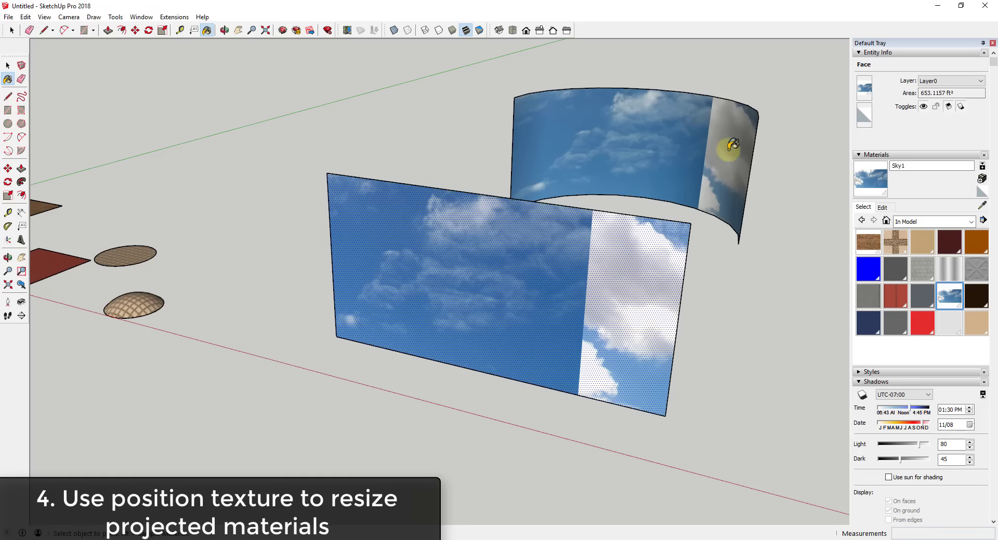
scroll(704, 118, "down", 1)
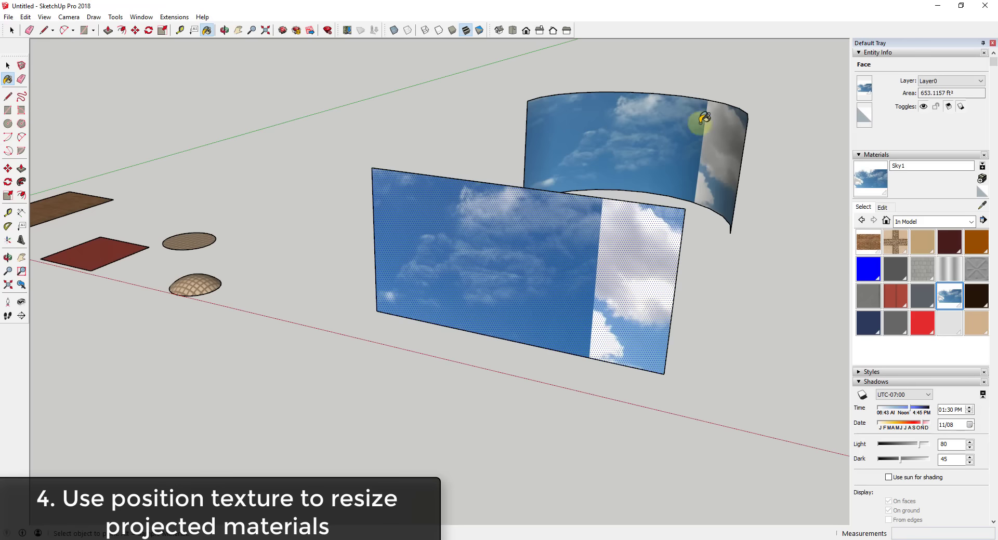
scroll(704, 118, "up", 2)
Start positioning the flat rectangle's sky texture and move the red pin to the rectangle's lower-left corner
scroll(639, 265, "down", 2)
right_click(547, 324)
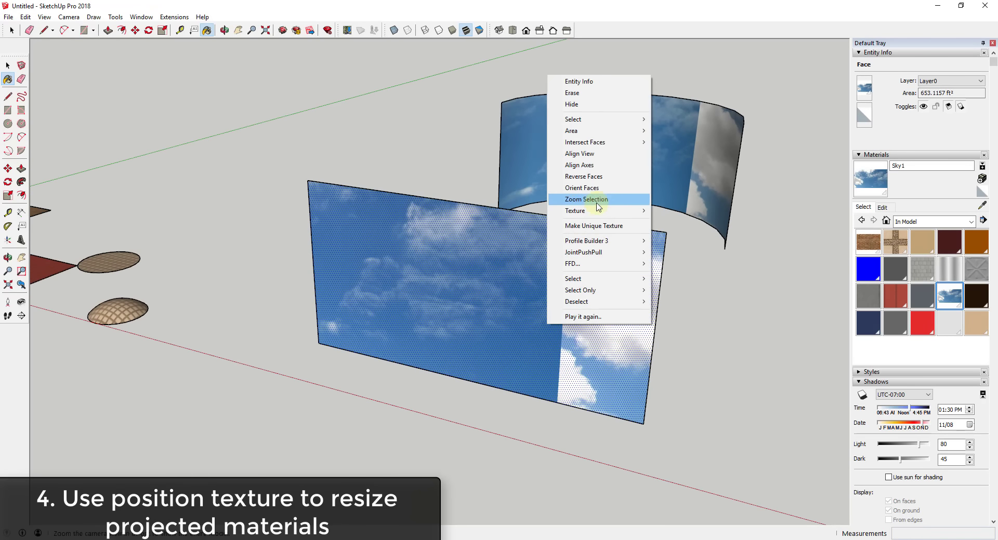
mouse_move(579, 211)
left_click(669, 211)
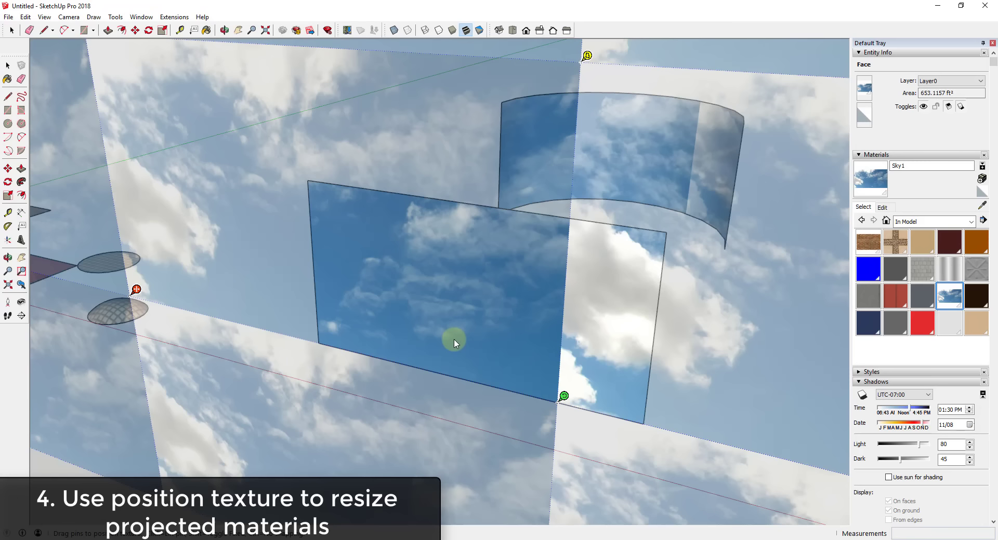
left_click_drag(135, 289, 323, 334)
Scale the sky image by moving the green pin to the rectangle's lower-right corner, and accept the texture position
scroll(305, 284, "down", 3)
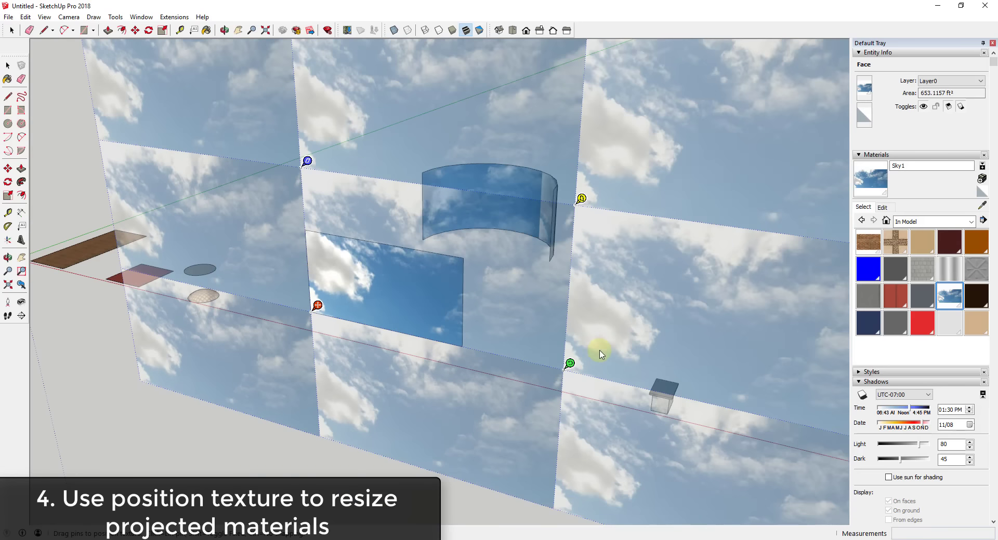
left_click_drag(570, 363, 469, 340)
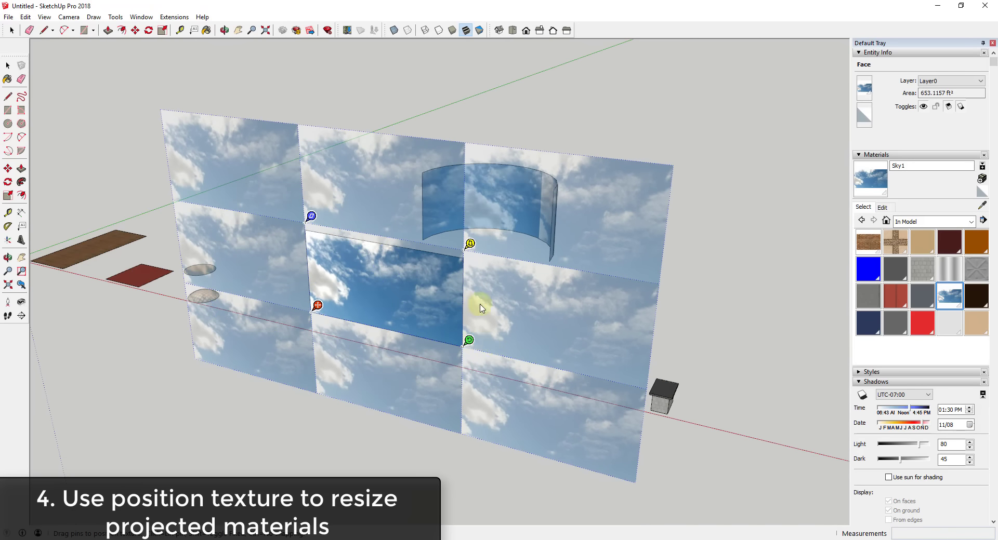
right_click(414, 284)
left_click(438, 291)
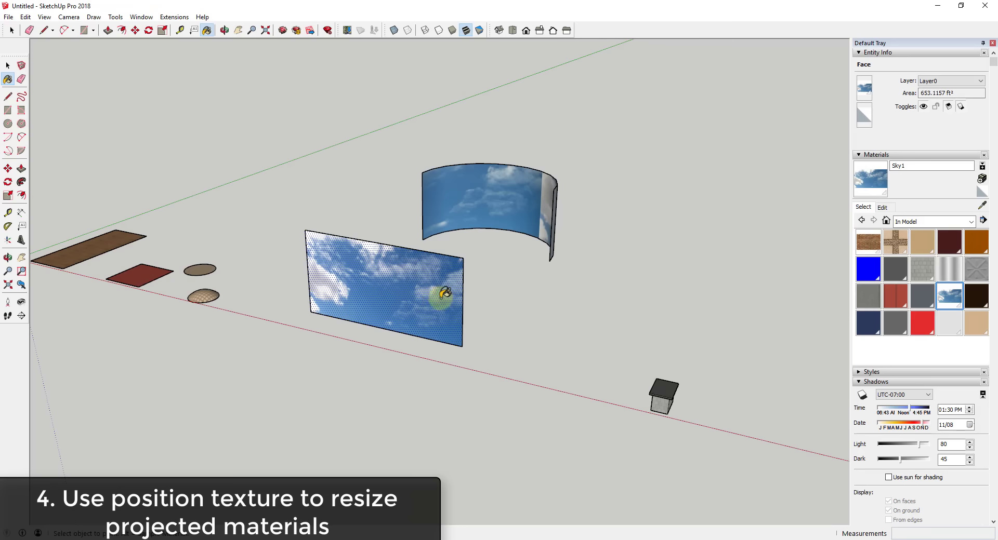
Sample the resized sky texture from the flat rectangle and paint it onto the curved wall
scroll(444, 294, "up", 2)
scroll(330, 249, "up", 2)
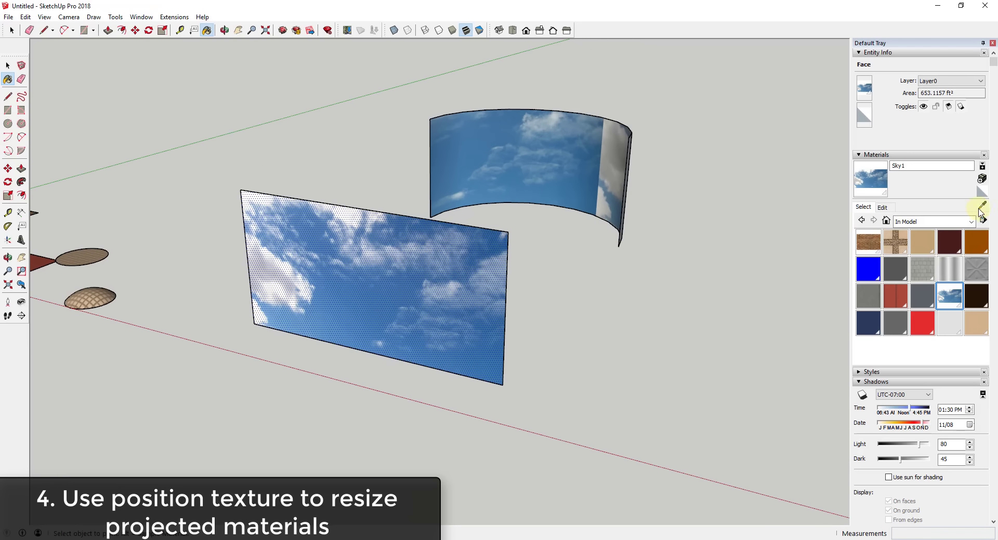
left_click(980, 211)
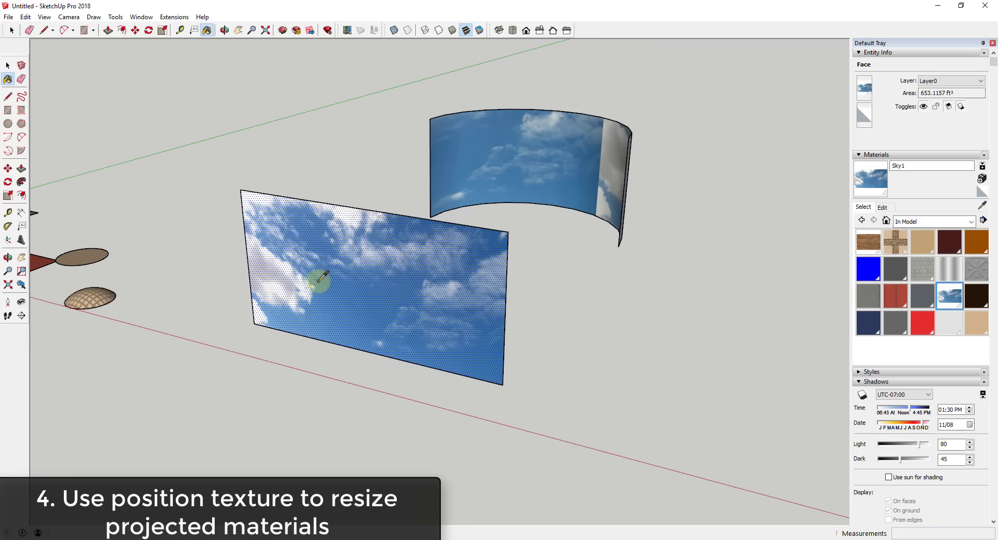
left_click(322, 278)
left_click(500, 155)
mouse_move(520, 151)
middle_mouse_down()
mouse_move(577, 149)
mouse_move(453, 196)
middle_mouse_up()
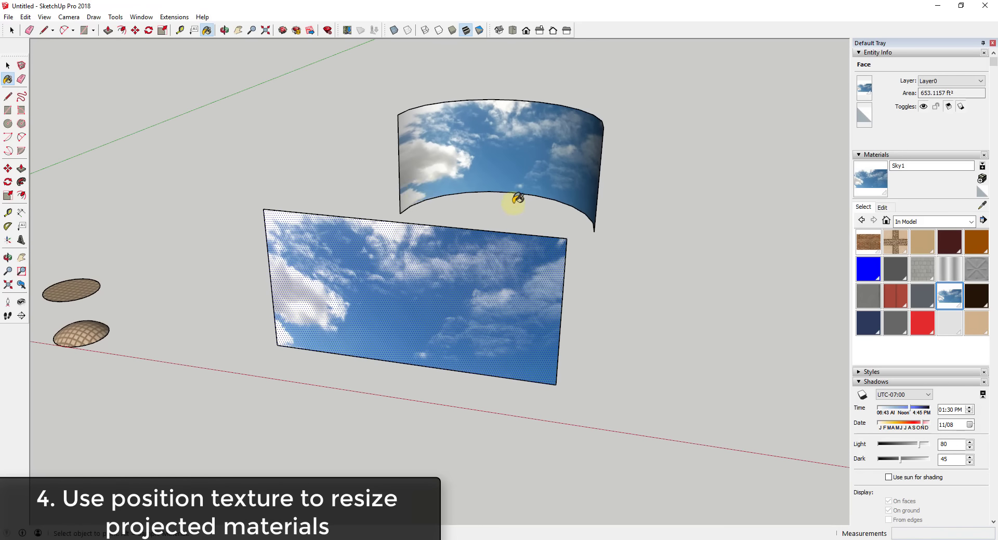
scroll(542, 253, "down", 2)
scroll(424, 288, "up", 3)
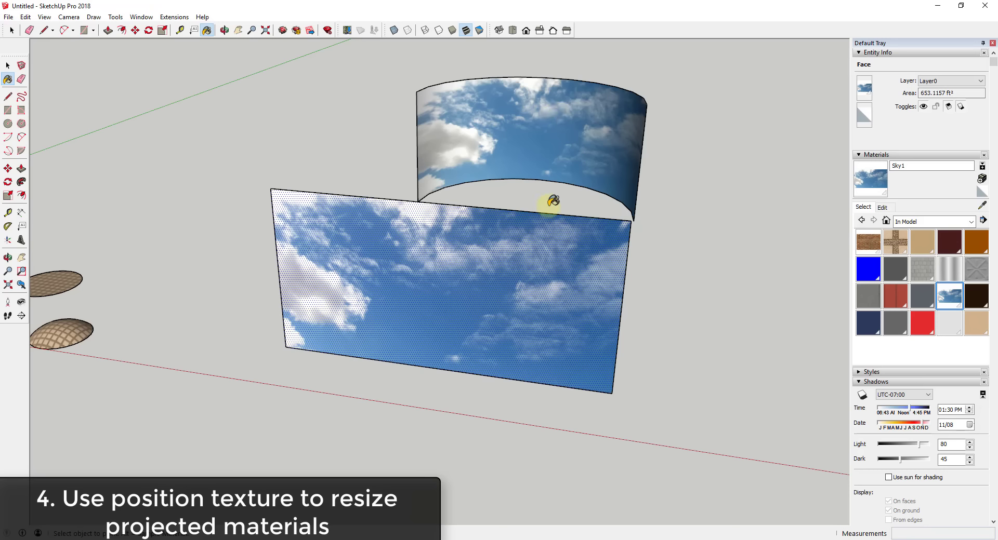
scroll(408, 253, "down", 6)
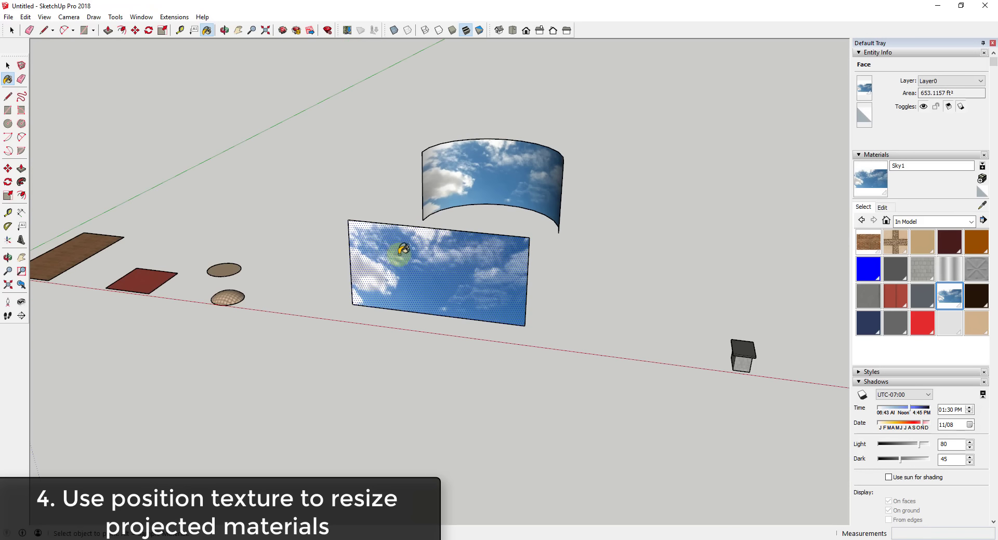
Sample the concrete block material from the front face of the small block structure
scroll(699, 345, "up", 8)
scroll(566, 315, "up", 5)
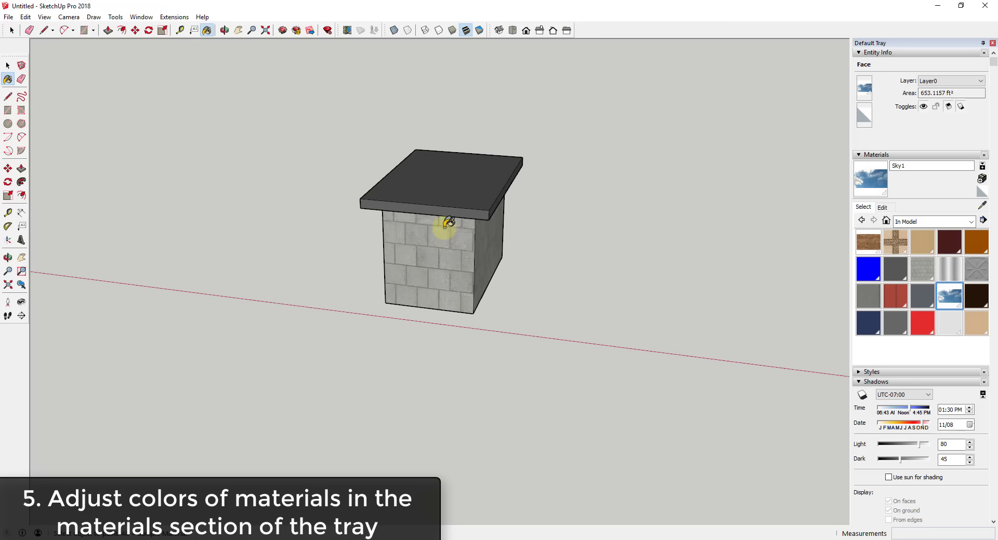
middle_click_drag(445, 226, 409, 174)
key("space")
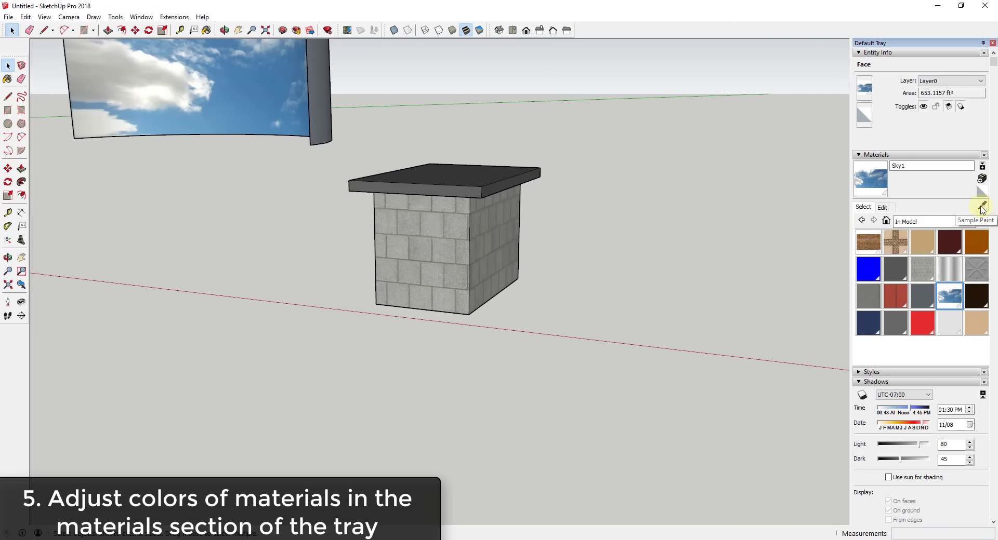
left_click(982, 207)
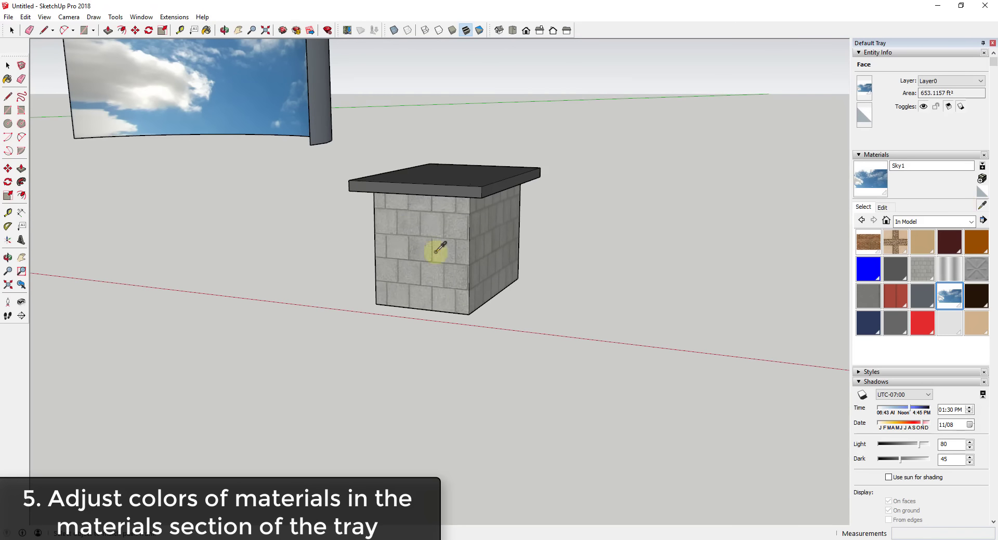
scroll(447, 241, "up", 3)
middle_click_drag(448, 241, 462, 235)
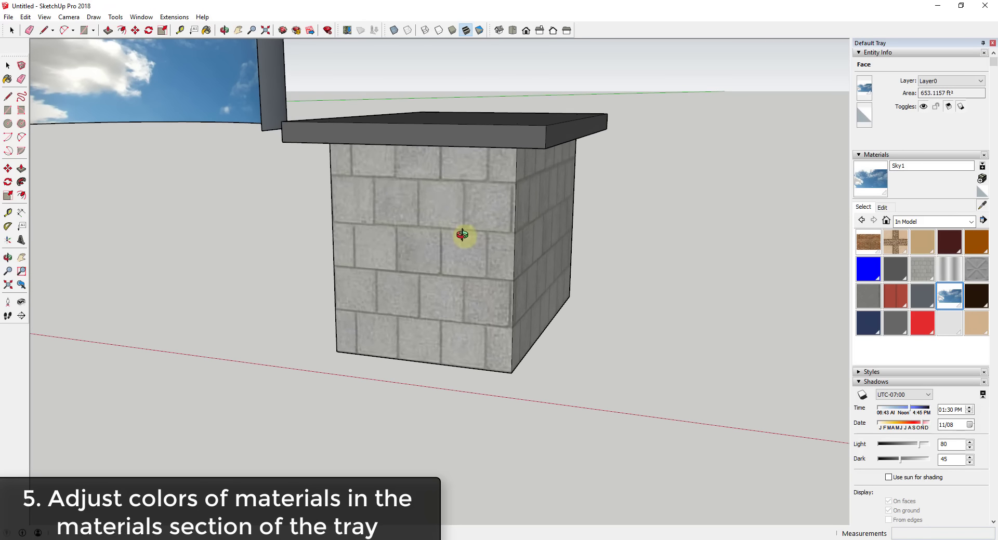
left_click(469, 245)
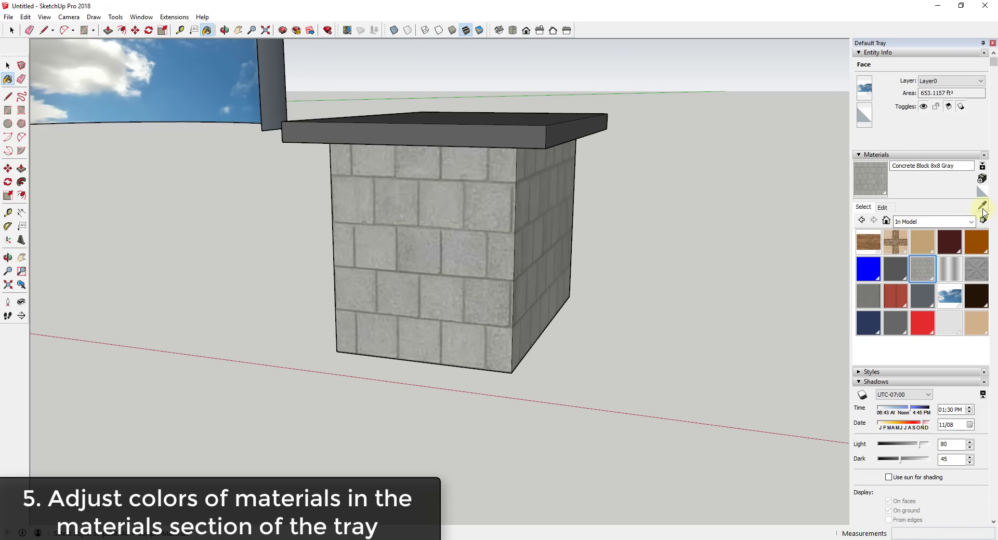
Edit the Concrete Block 8x8 Gray material by disabling Colorize and shifting its color to purple
left_click(879, 209)
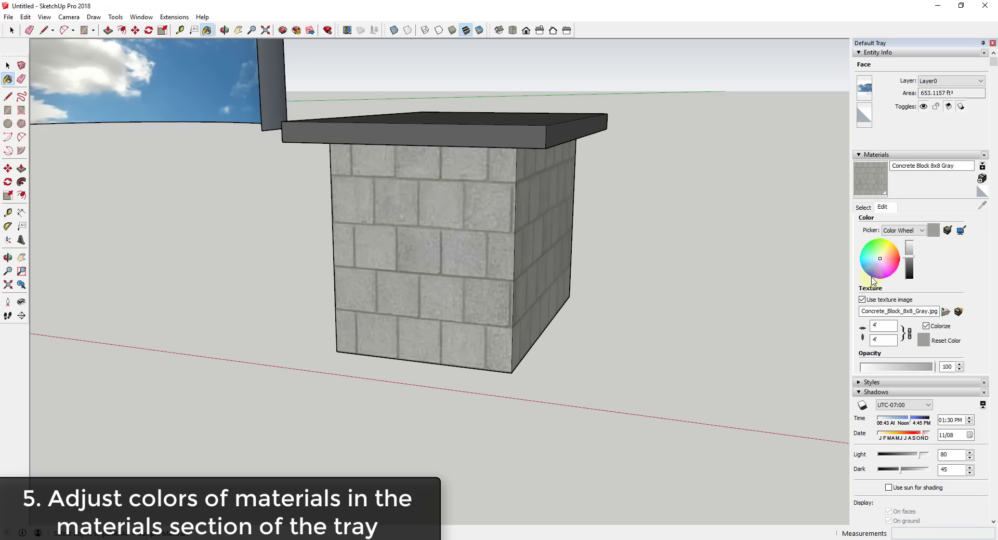
left_click(927, 328)
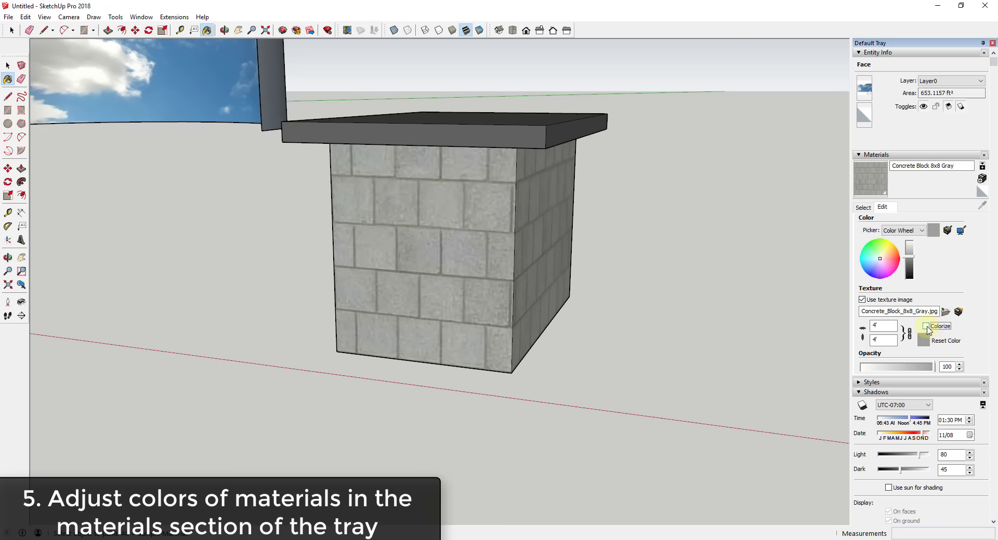
left_click(890, 260)
mouse_move(890, 260)
left_mouse_down()
mouse_move(879, 265)
mouse_move(880, 253)
mouse_move(880, 271)
left_mouse_up()
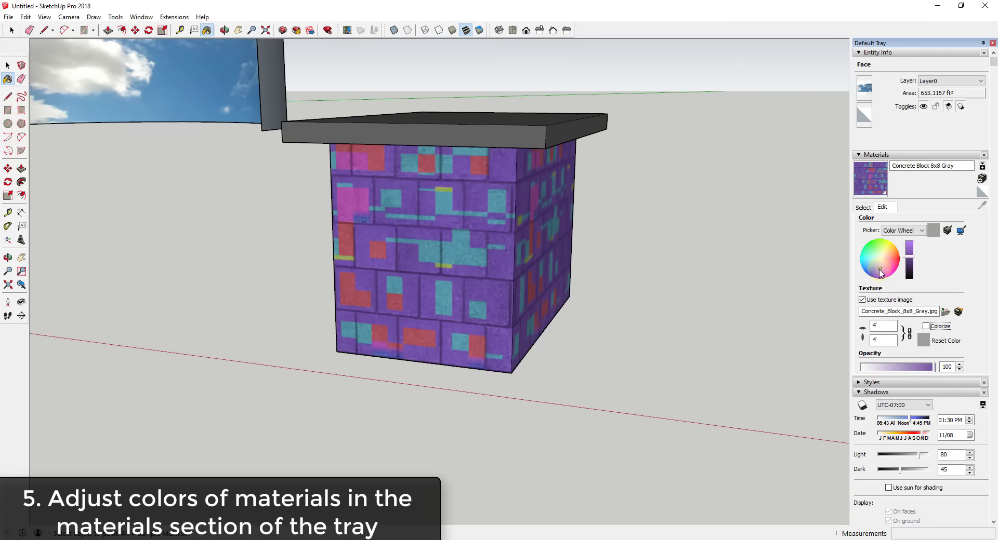
Enable Colorize for the concrete block material and try purple-blue and green tints, ending on a muted pink
left_click(926, 327)
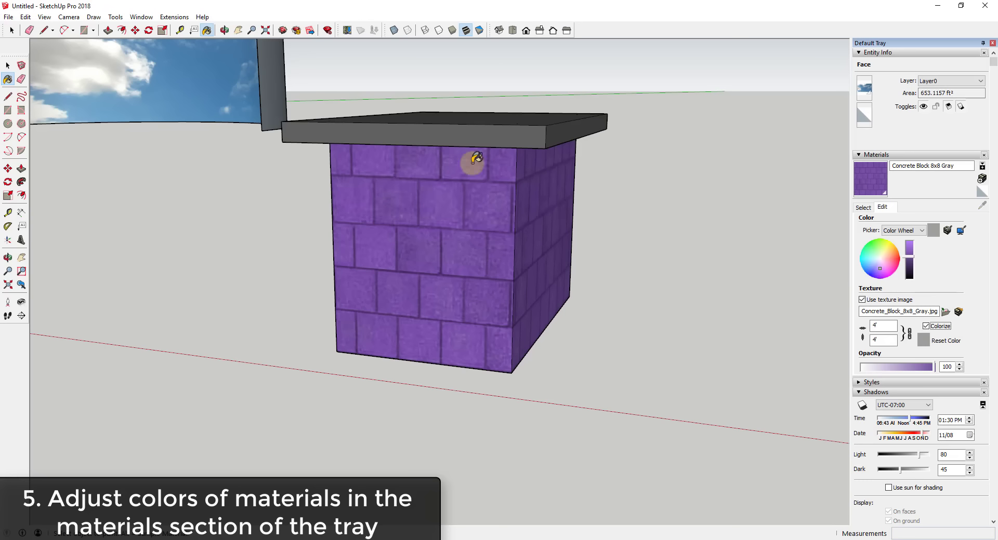
left_click(881, 266)
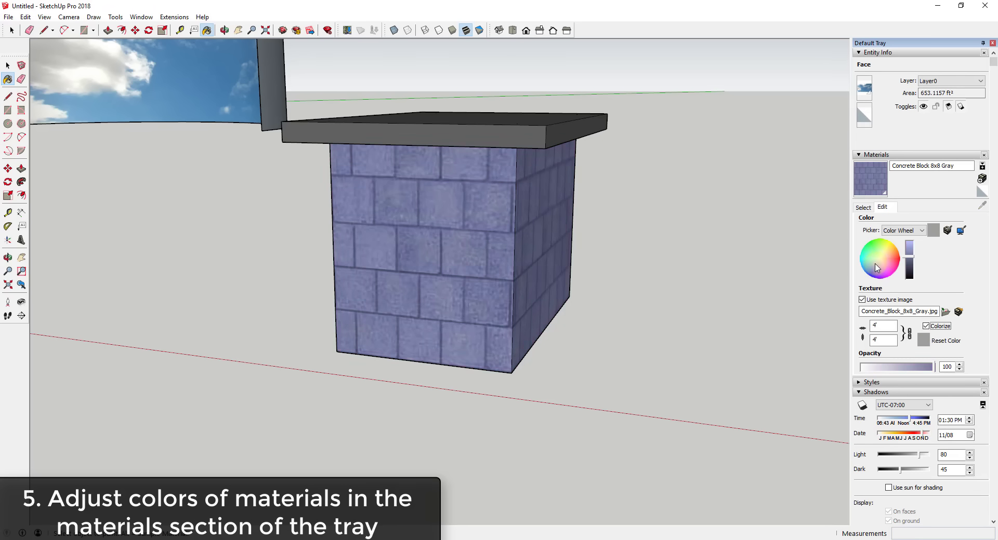
left_click(871, 262)
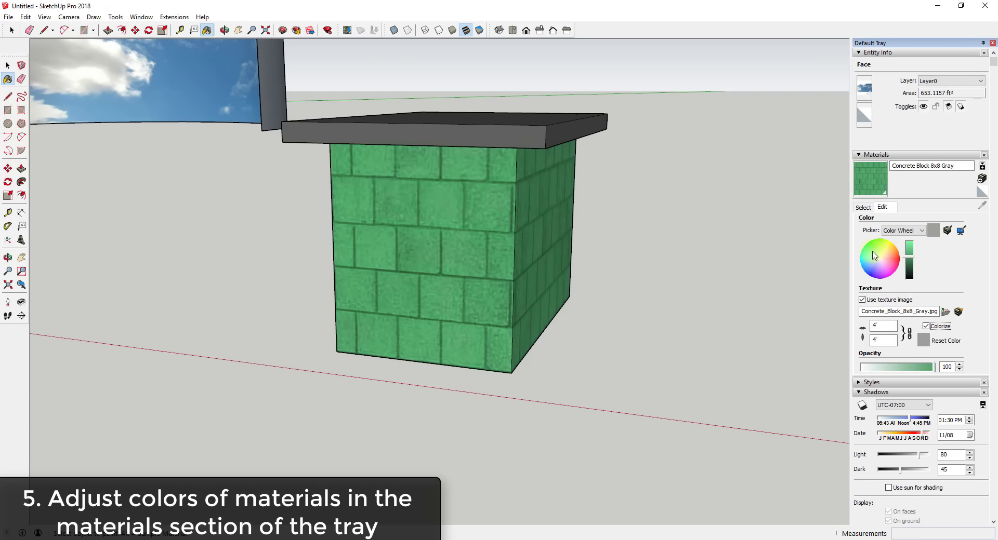
left_click_drag(881, 253, 887, 262)
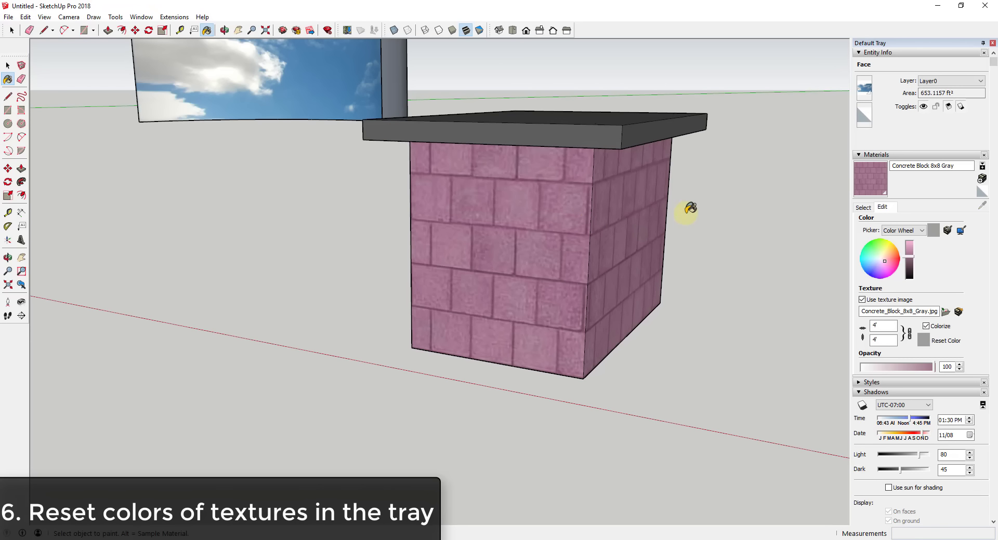
Undo the pink color changes made to the concrete block material
key("space")
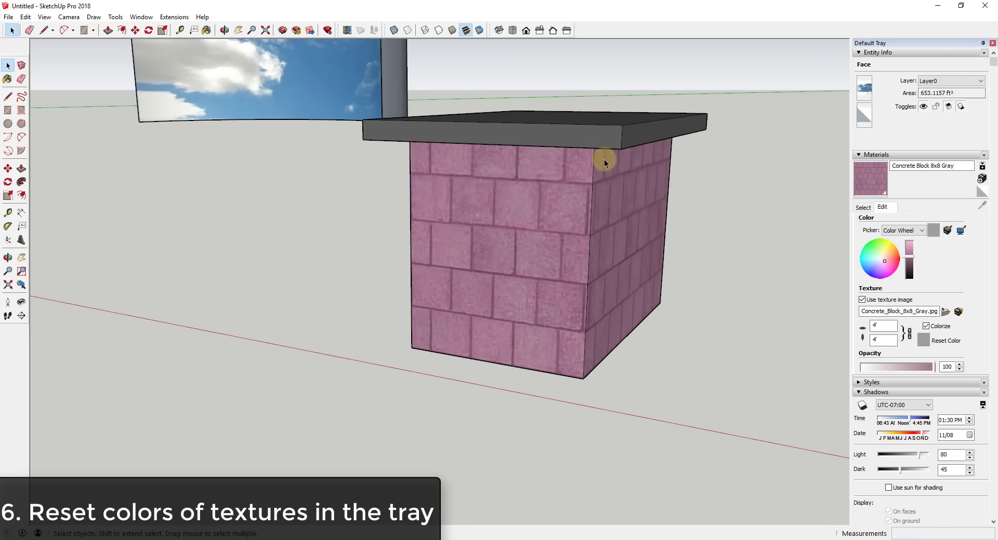
middle_click_drag(568, 239, 662, 250)
scroll(763, 228, "up", 3)
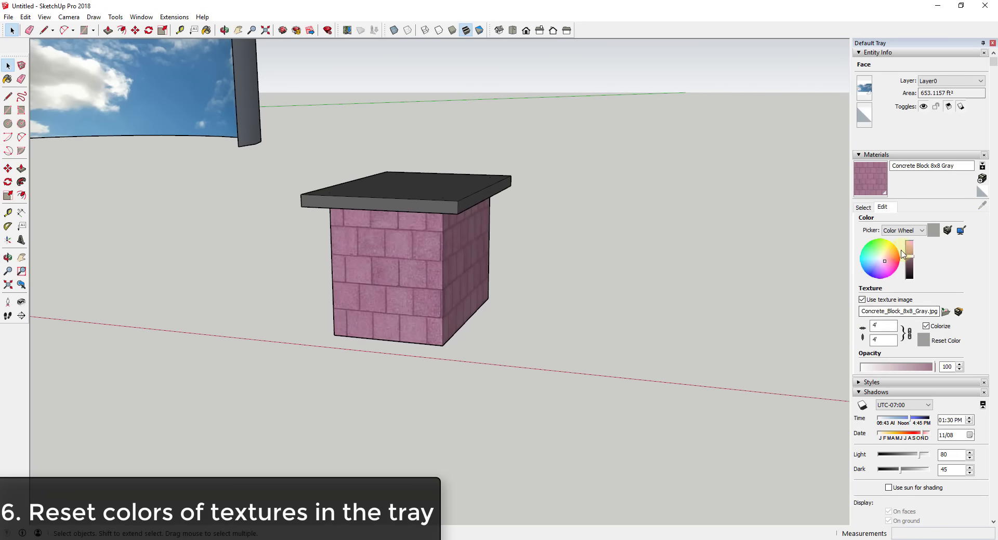
scroll(424, 270, "up", 5)
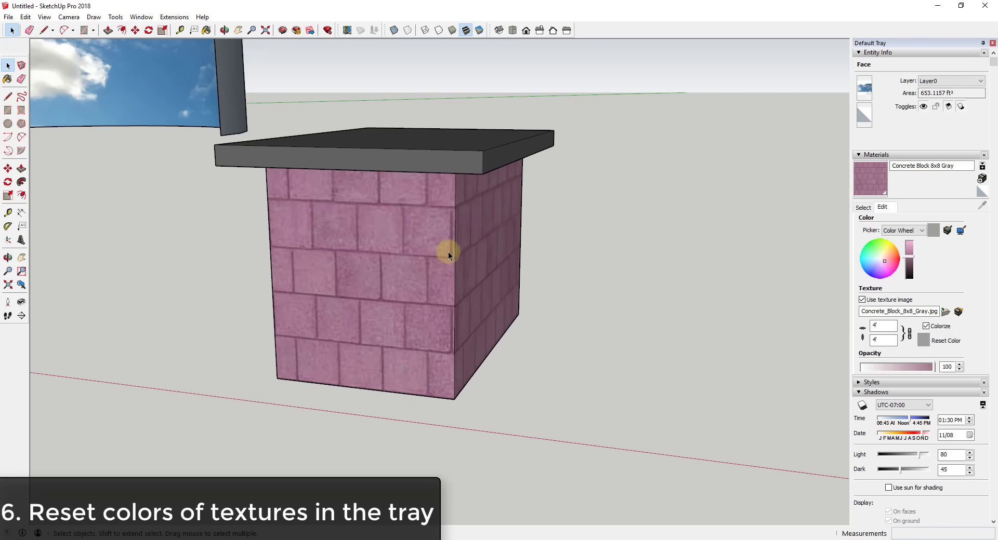
scroll(447, 253, "down", 3)
scroll(439, 261, "up", 2)
middle_click_drag(427, 253, 429, 252)
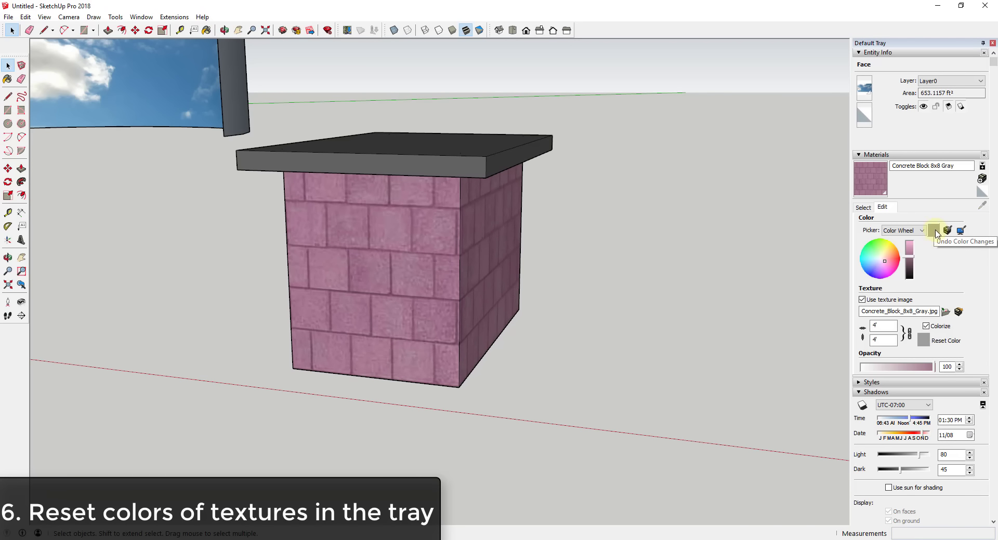
left_click(935, 233)
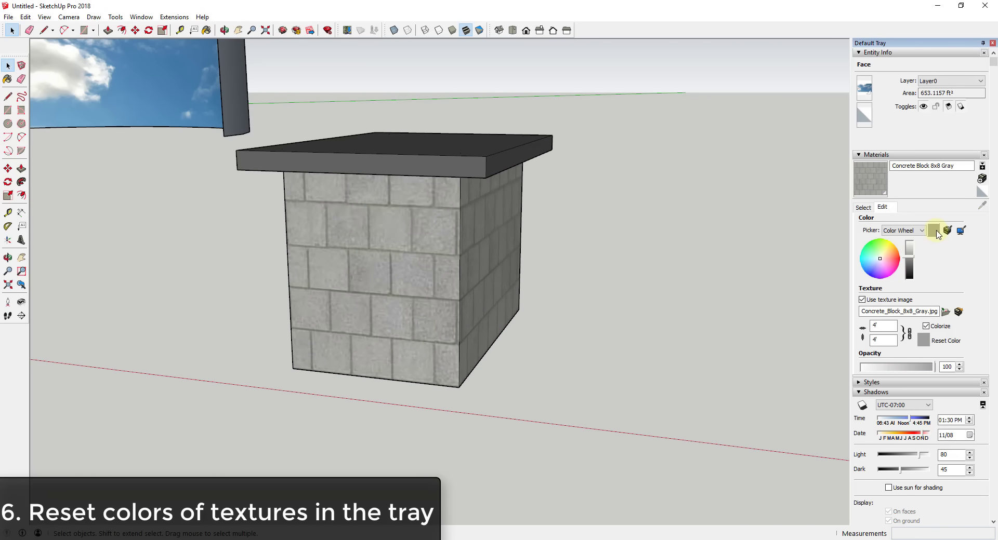
Tint the concrete block material dark red and undo the color changes
left_click(893, 263)
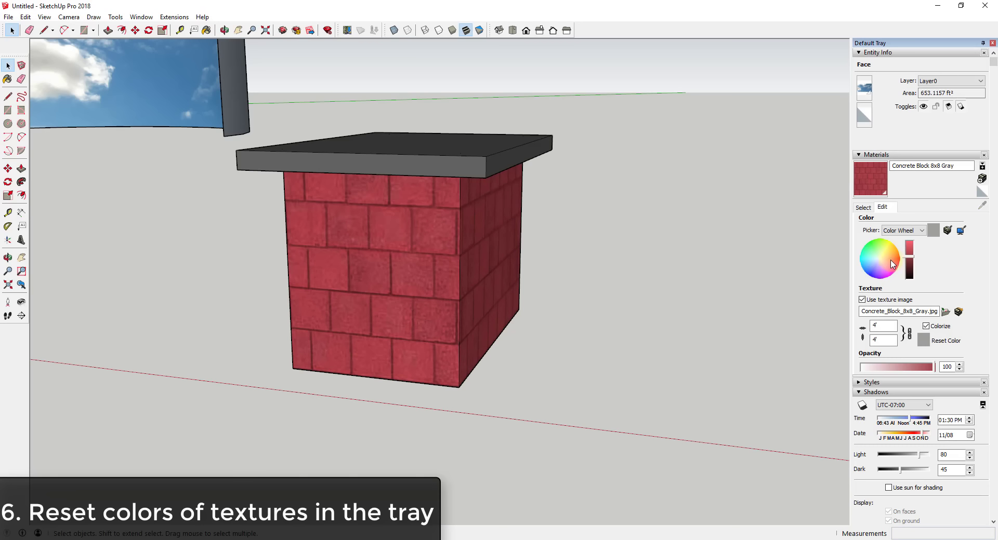
left_click_drag(892, 263, 912, 269)
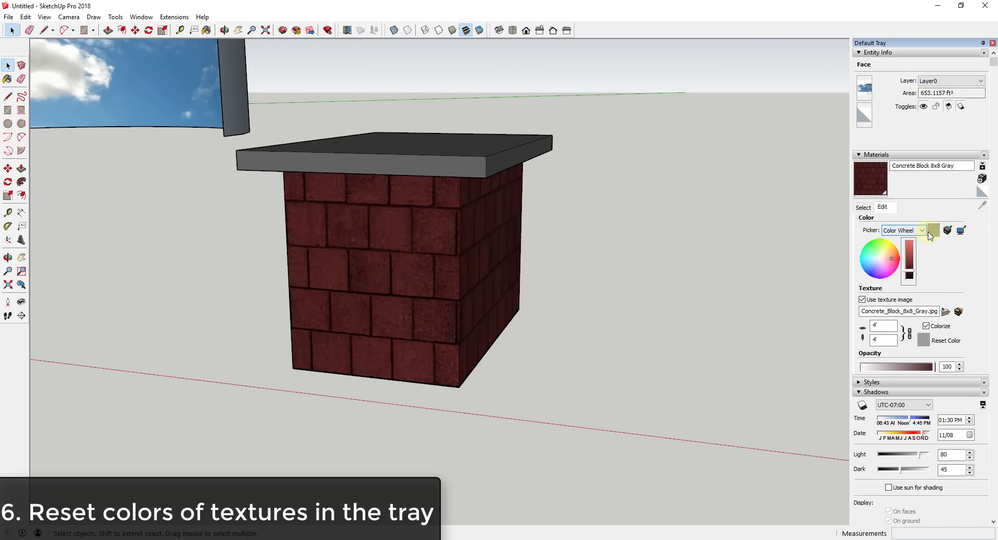
left_click(933, 232)
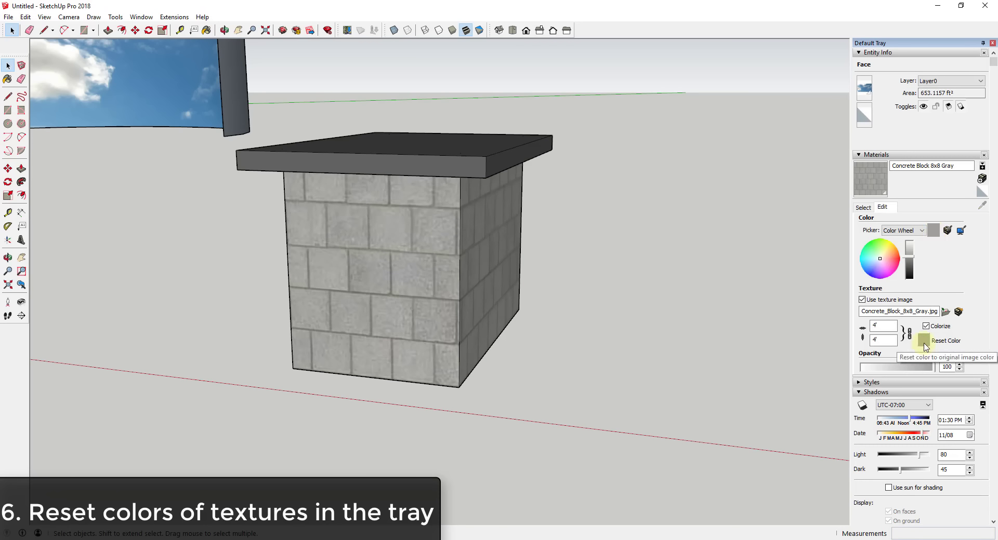
Shift the concrete block material's color on the color wheel and reset it to the original image color
left_click_drag(880, 260, 875, 264)
left_click(923, 340)
left_click(923, 341)
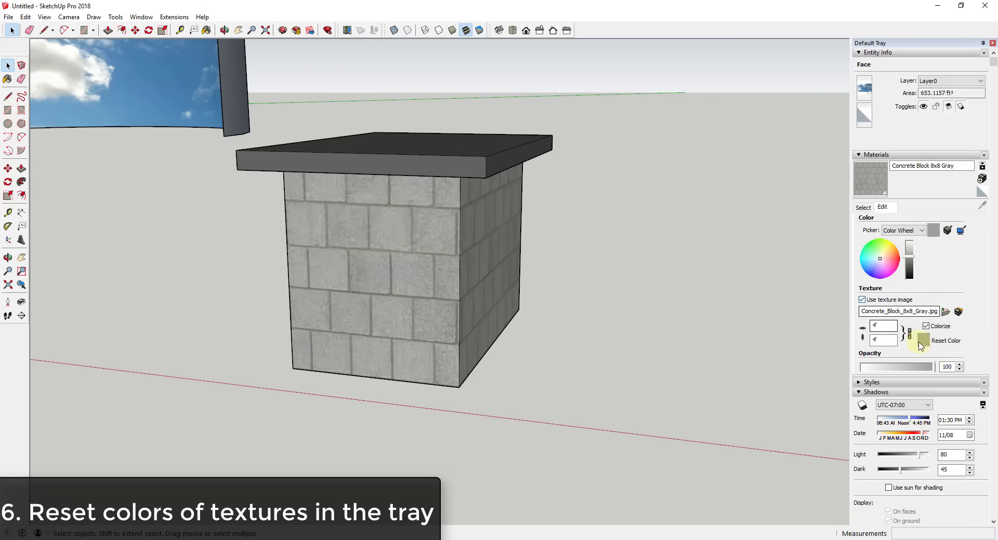
middle_click_drag(596, 240, 822, 229)
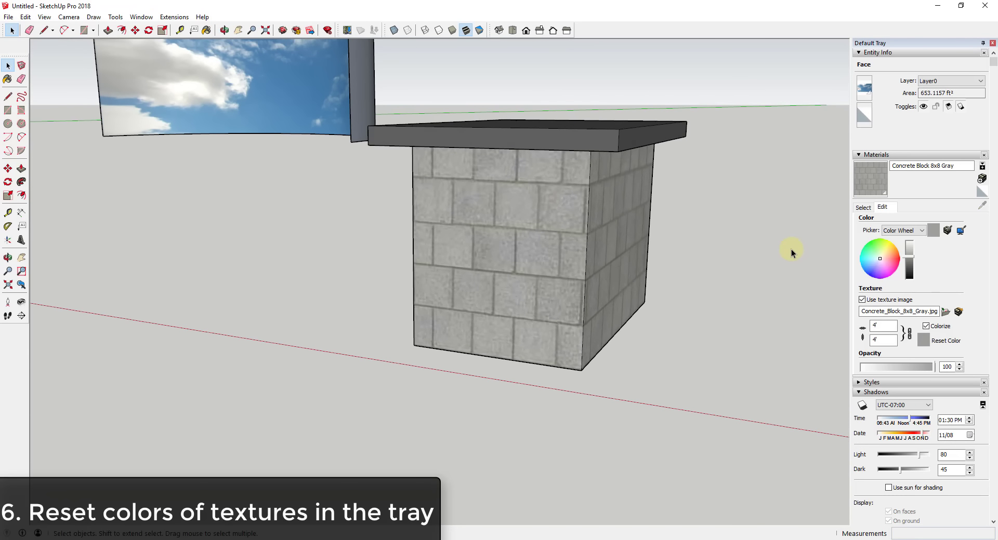
middle_click_drag(735, 247, 596, 222)
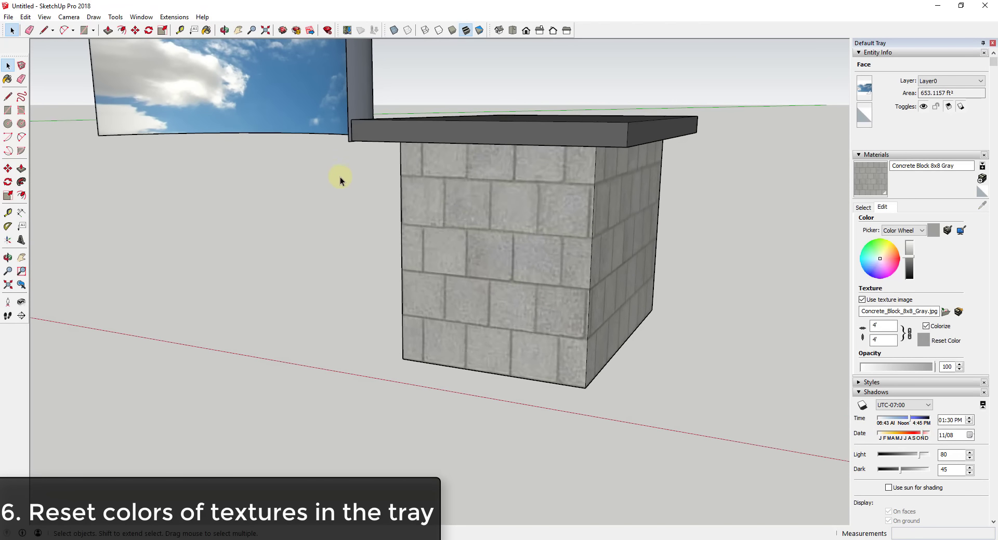
scroll(671, 232, "up", 5)
scroll(423, 216, "down", 8)
scroll(445, 245, "up", 2)
scroll(713, 235, "up", 5)
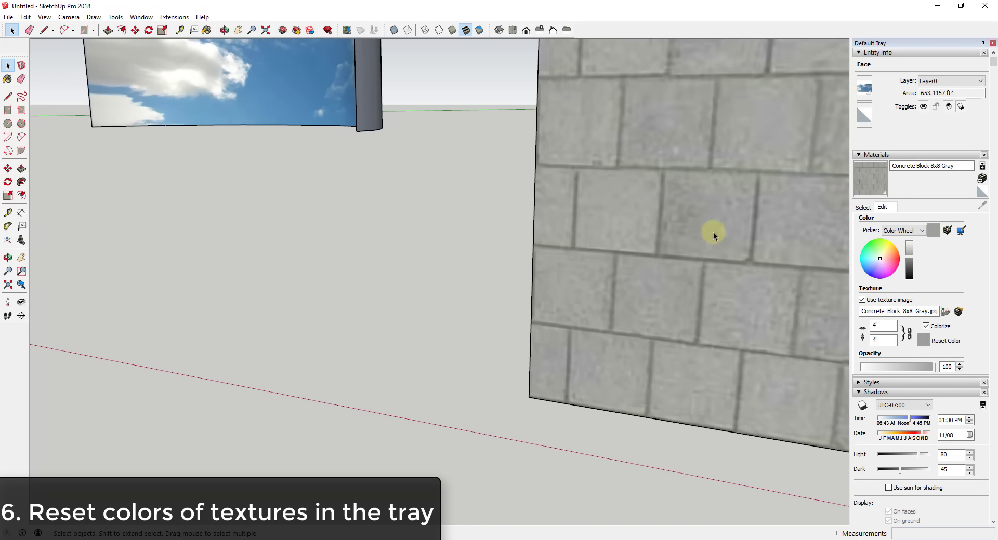
scroll(713, 234, "down", 5)
middle_click_drag(669, 218, 617, 212)
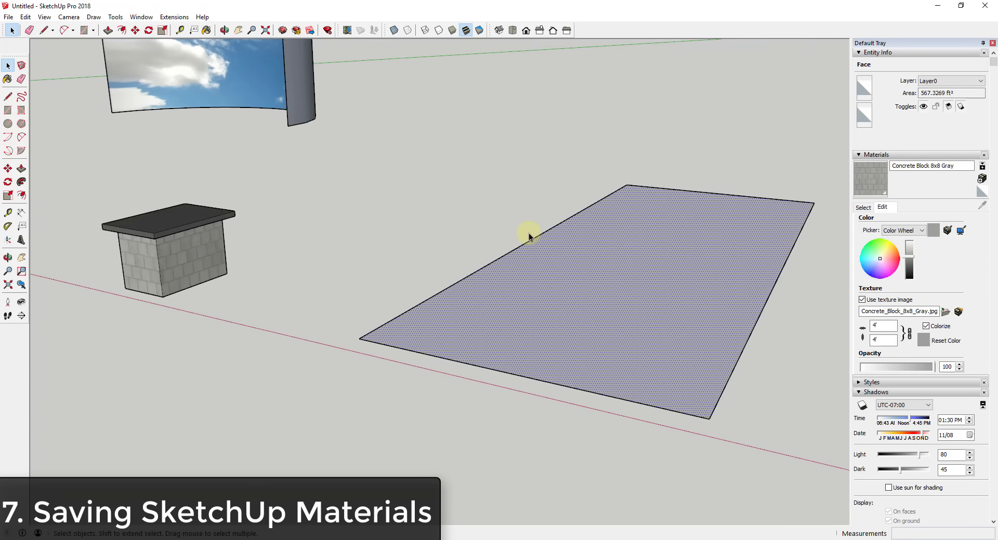
Create a new material named Wood Floor using the WoodFlooring041_COL_3K image as its texture
middle_click_drag(528, 233, 569, 252)
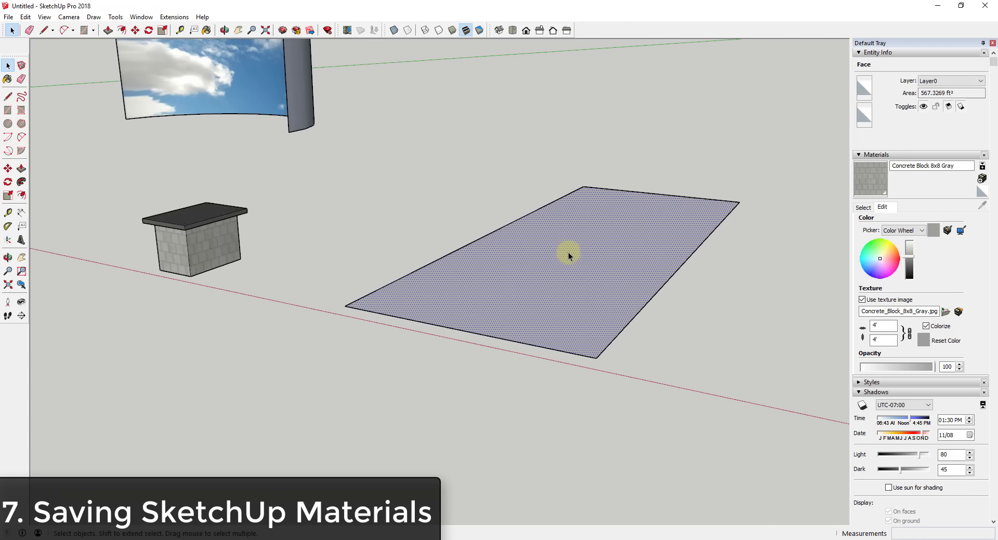
middle_click_drag(670, 239, 702, 285)
scroll(624, 223, "down", 3)
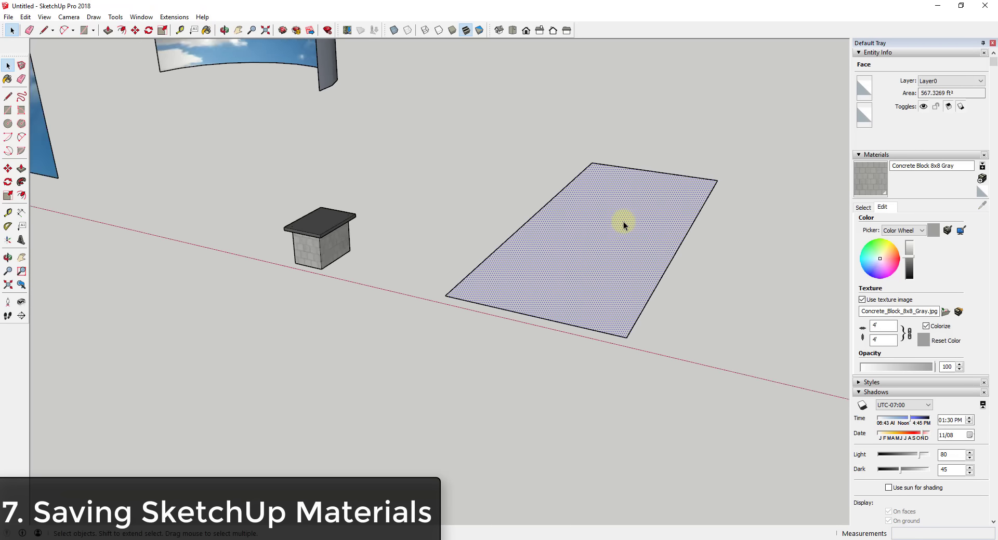
scroll(597, 229, "up", 3)
left_click(981, 180)
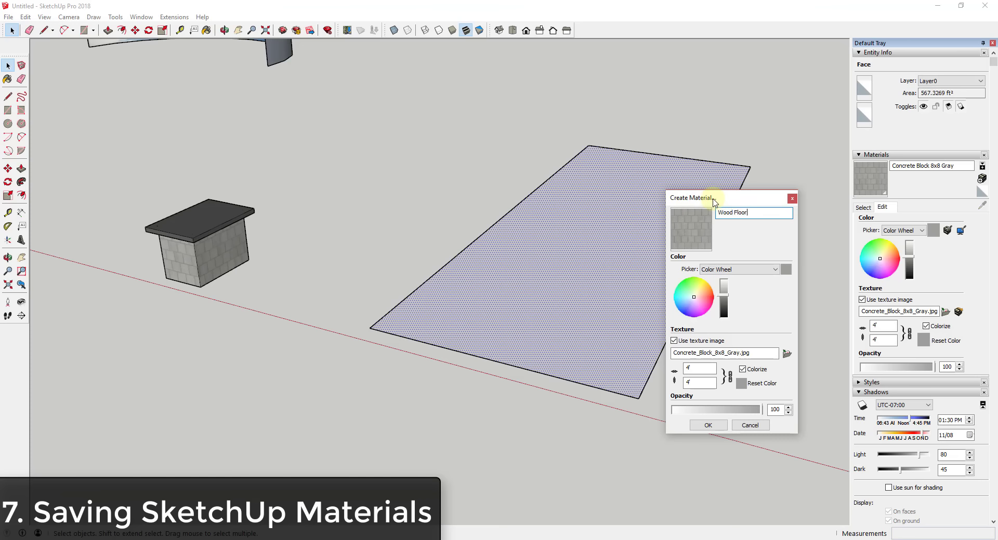
left_click(786, 356)
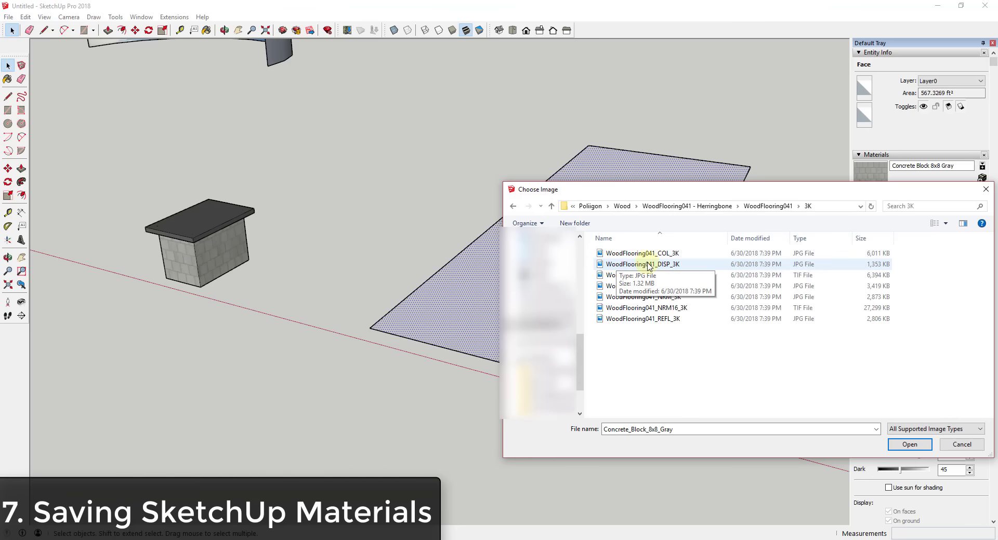
double_click(649, 258)
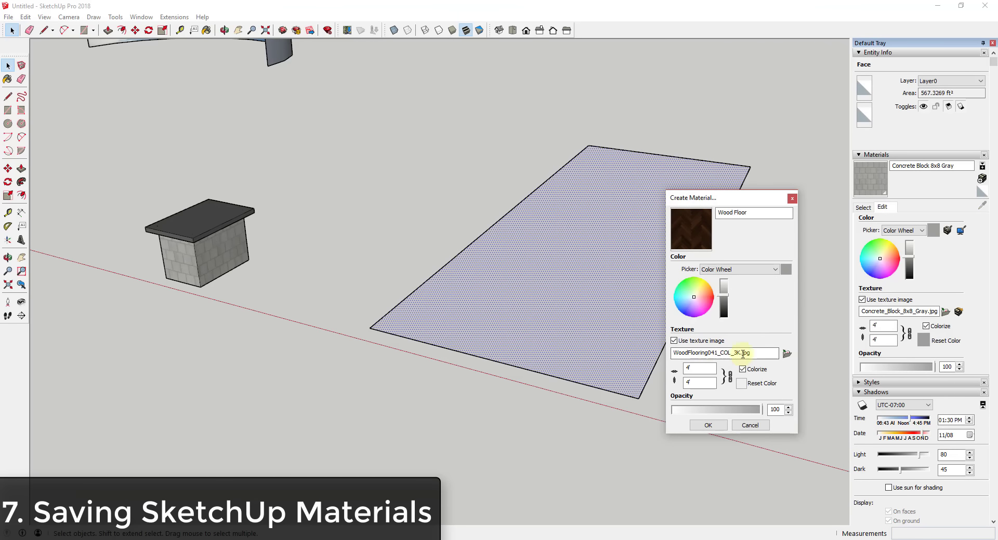
left_click(716, 427)
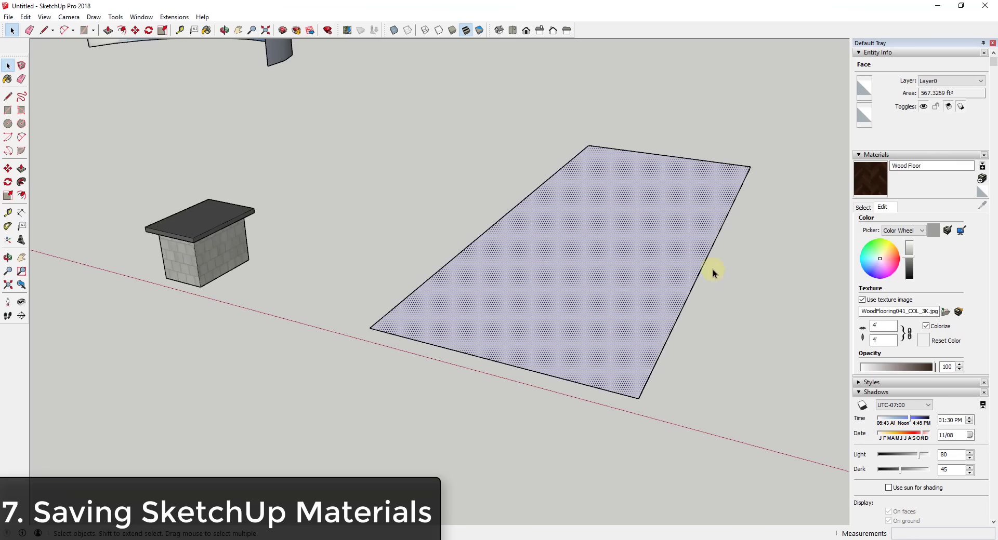
Paint the large rectangular face with the Wood Floor material
left_click(870, 179)
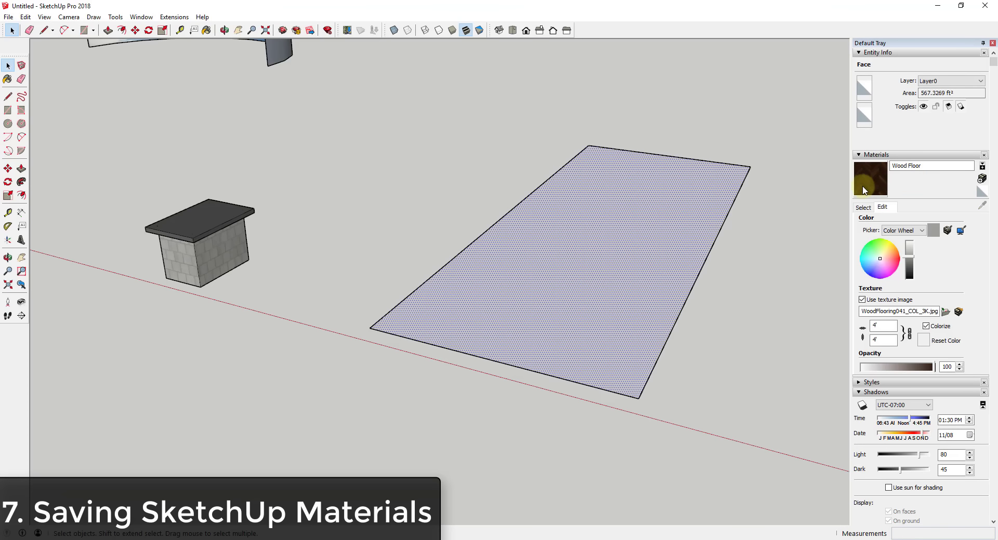
left_click(587, 245)
scroll(564, 307, "up", 6)
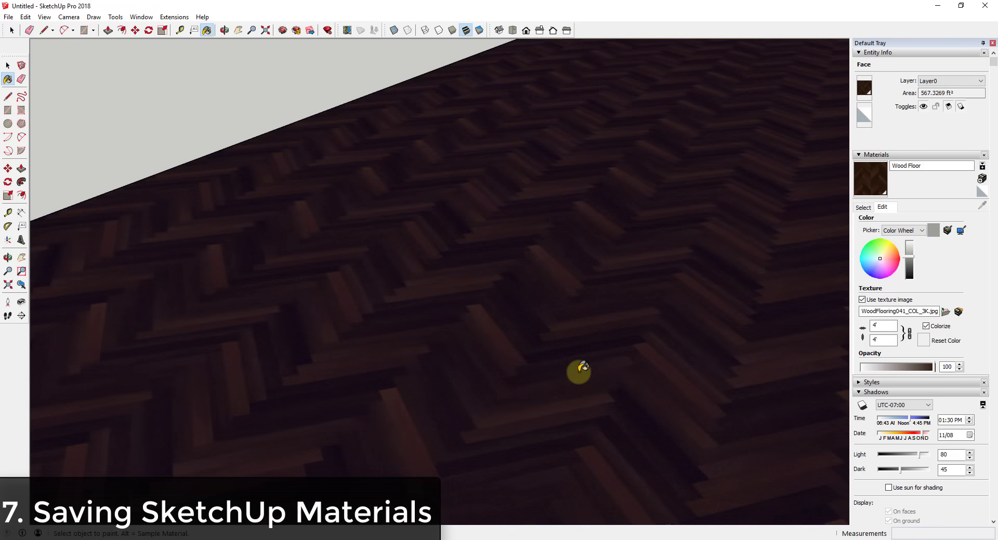
scroll(581, 368, "down", 6)
scroll(575, 323, "up", 4)
key("space")
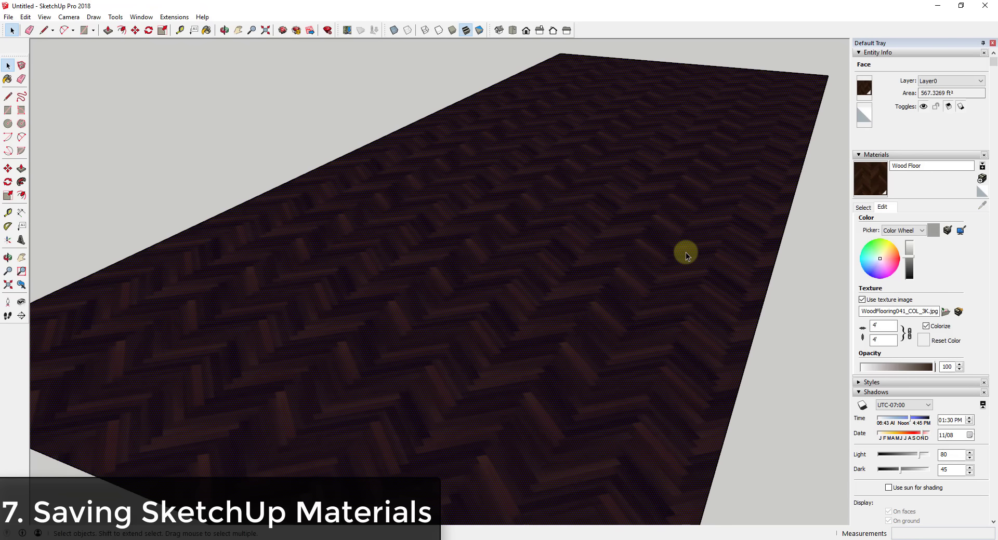
Examine the wood texture's pattern and scale on the painted face from near and far
scroll(649, 257, "down", 5)
scroll(731, 232, "up", 5)
key("o")
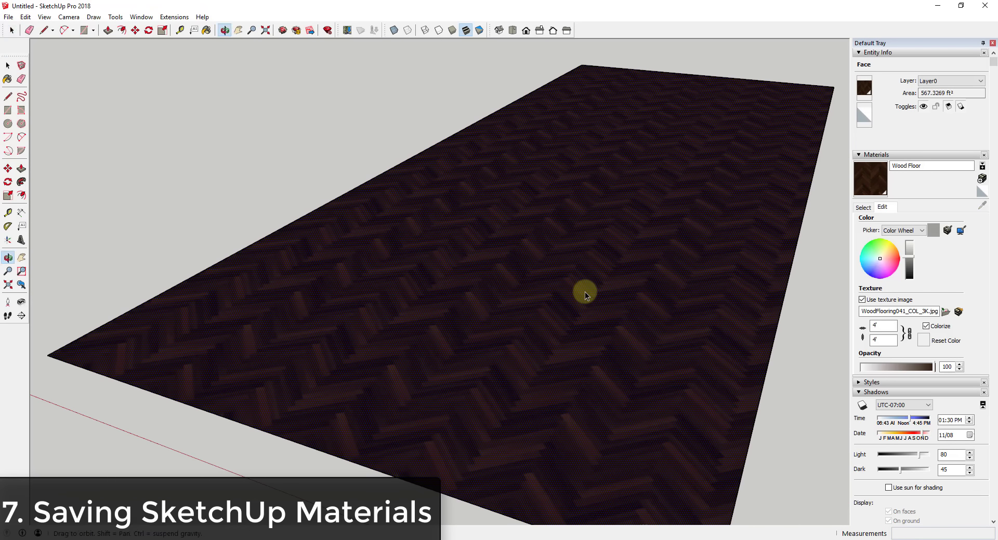
scroll(542, 385, "down", 5)
scroll(567, 364, "up", 4)
key("space")
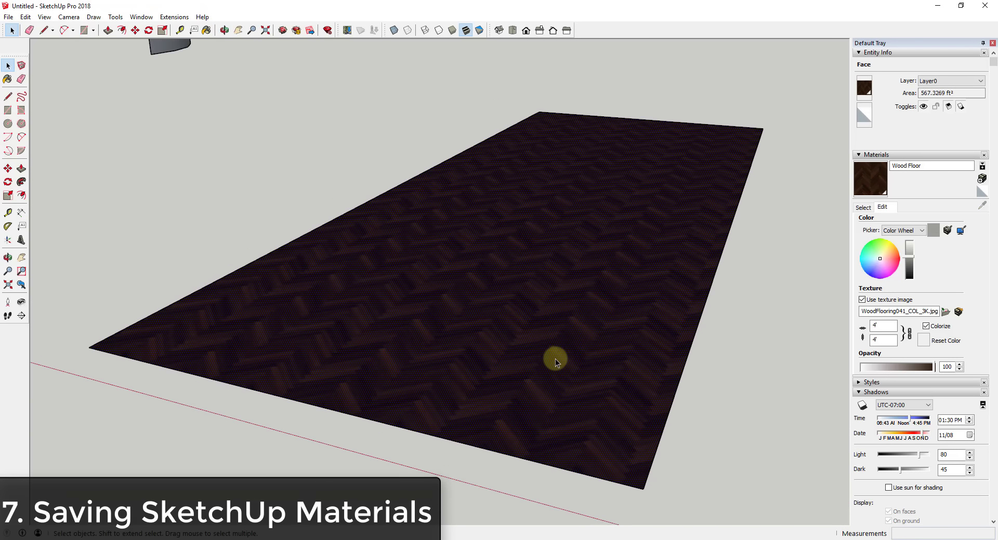
scroll(555, 358, "up", 2)
scroll(571, 363, "down", 2)
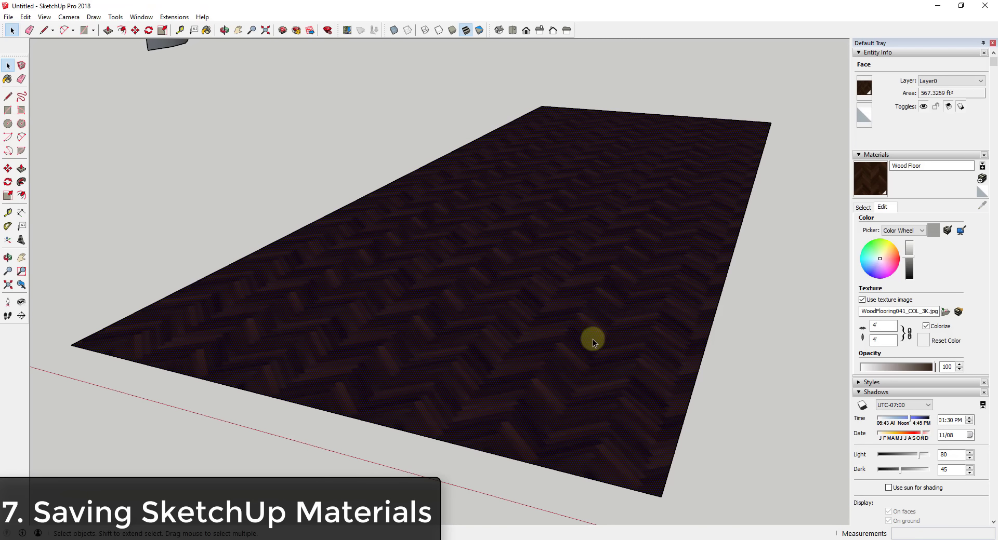
mouse_move(553, 320)
middle_mouse_down()
mouse_move(541, 318)
mouse_move(556, 319)
middle_mouse_up()
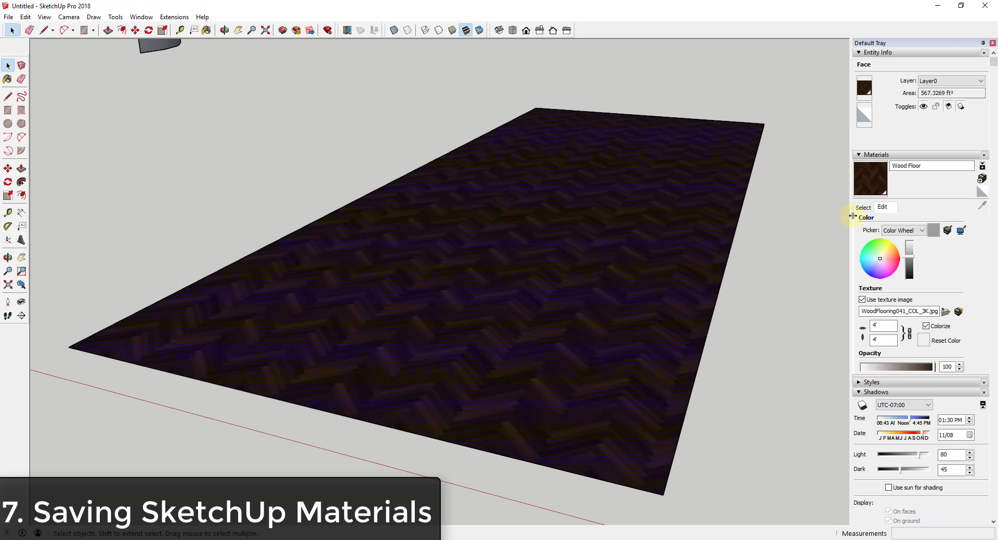
Rename the Wood Floor material to Wood Floor Herringbone and locate it among the In Model materials
left_click(928, 166)
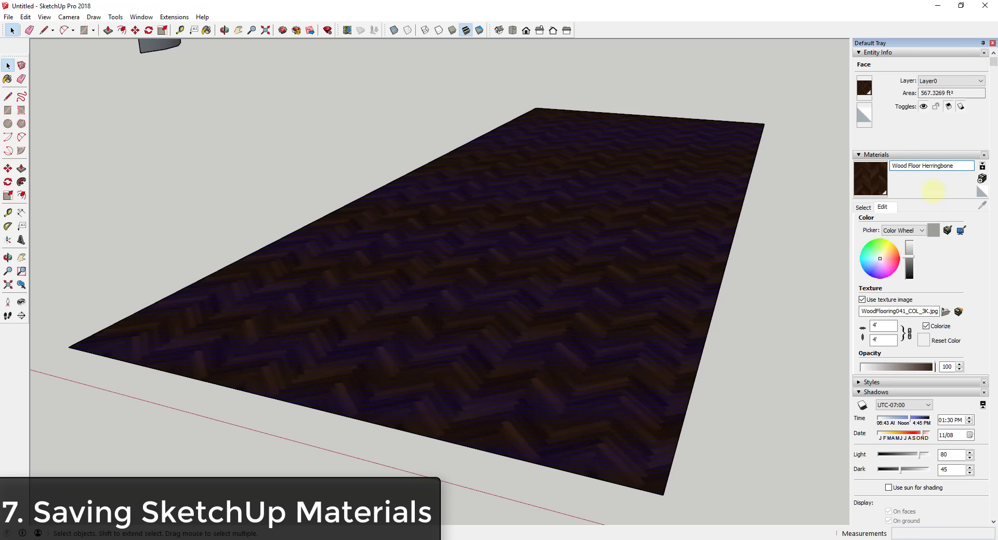
middle_click_drag(664, 261, 664, 265)
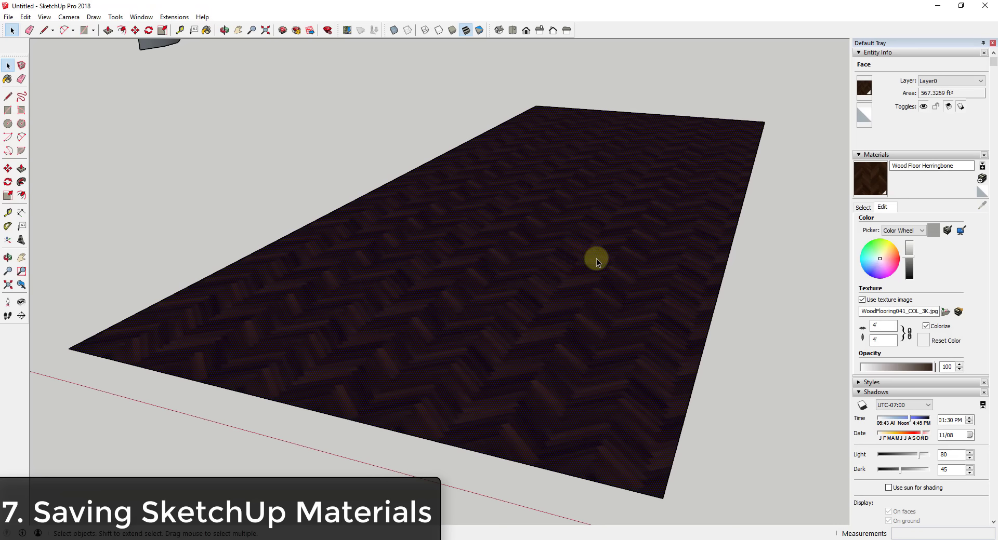
left_click(863, 208)
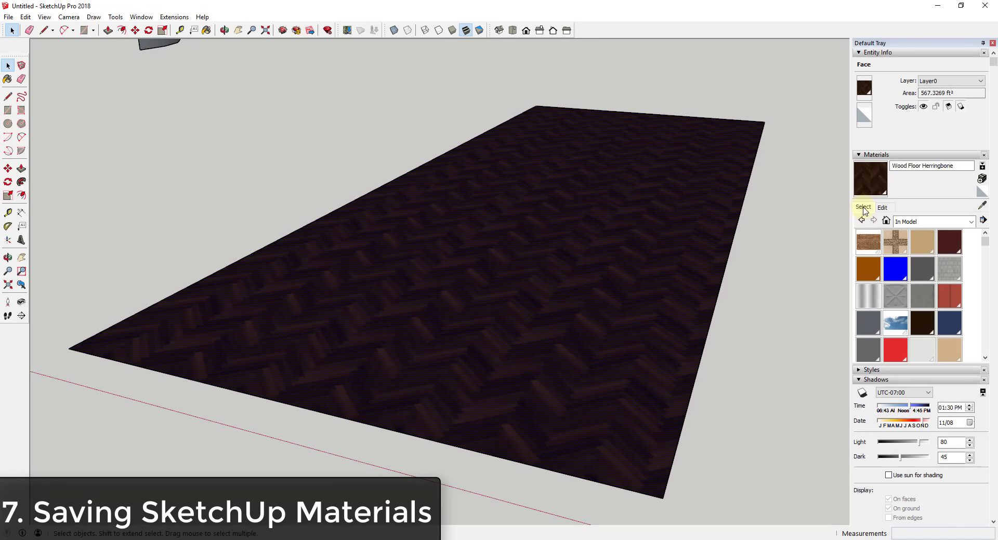
left_click(912, 222)
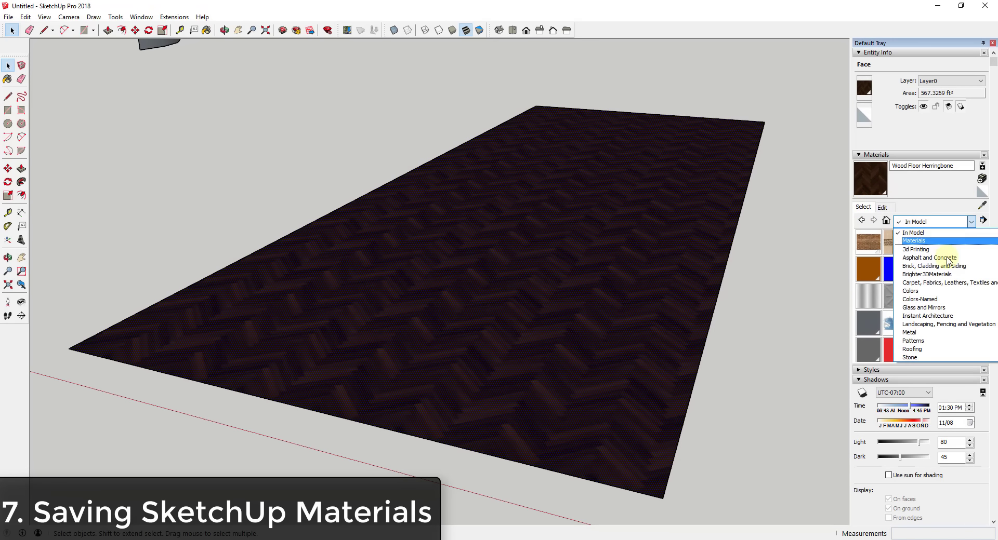
left_click(925, 234)
scroll(931, 275, "down", 5)
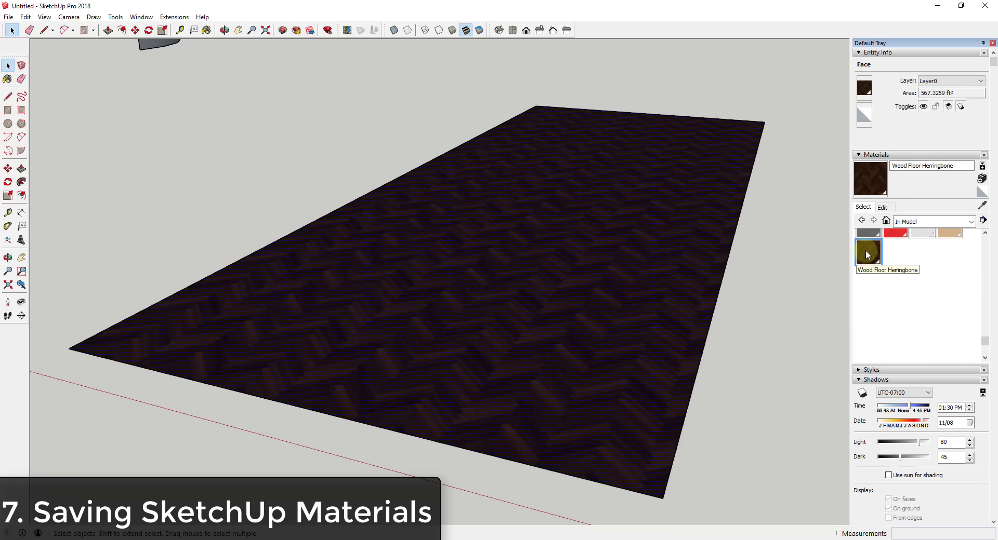
Save the Wood Floor Herringbone material as an .skm material file in the Poliigon Wood folder
right_click(865, 251)
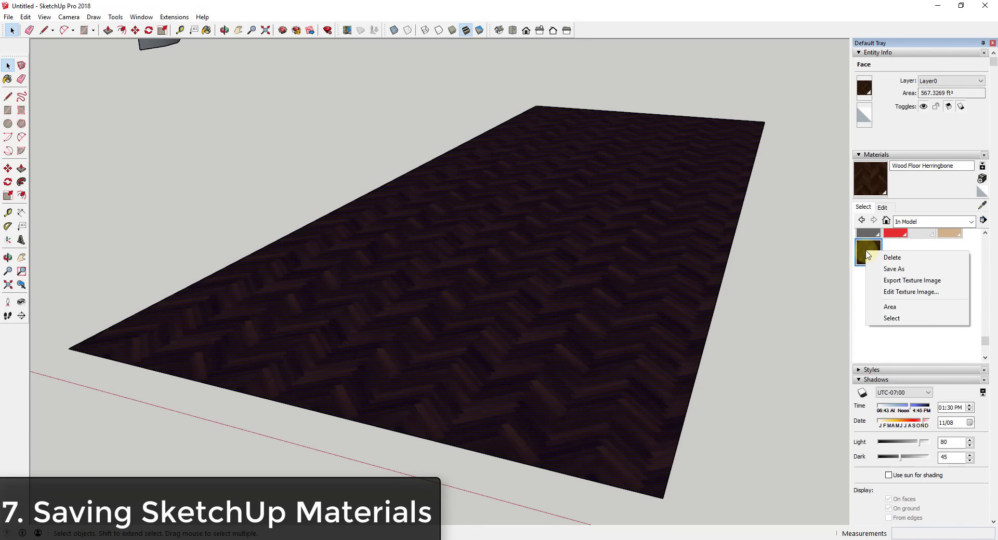
left_click(890, 270)
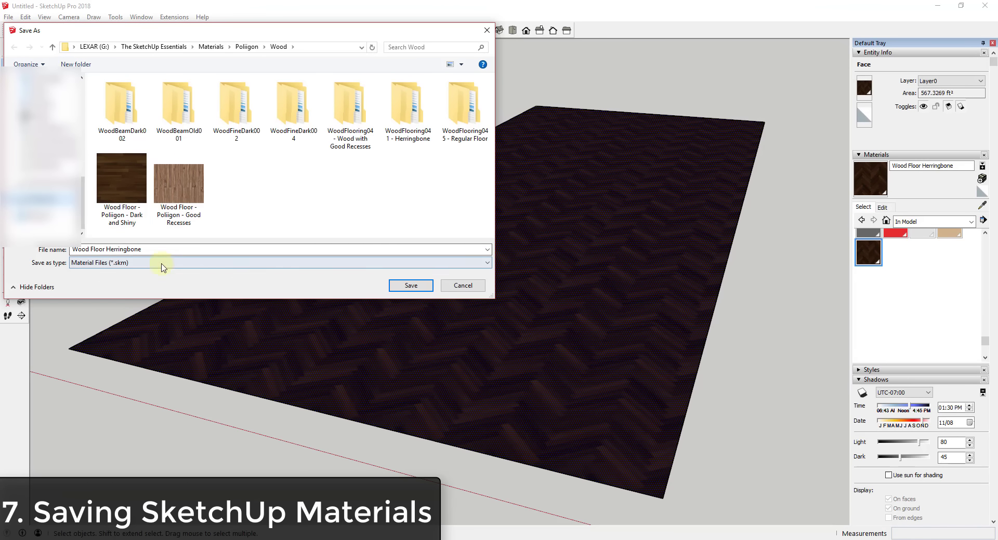
left_click(409, 288)
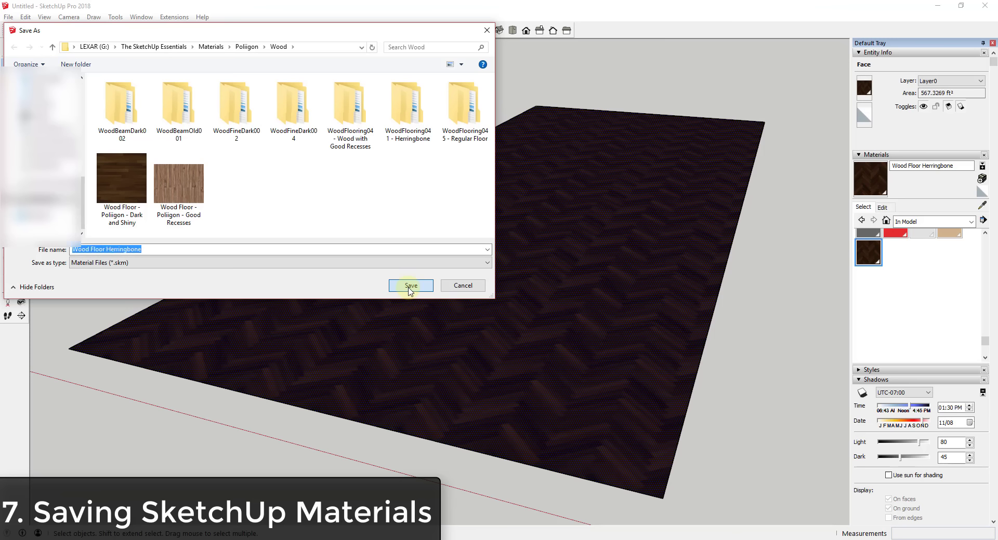
left_click(412, 287)
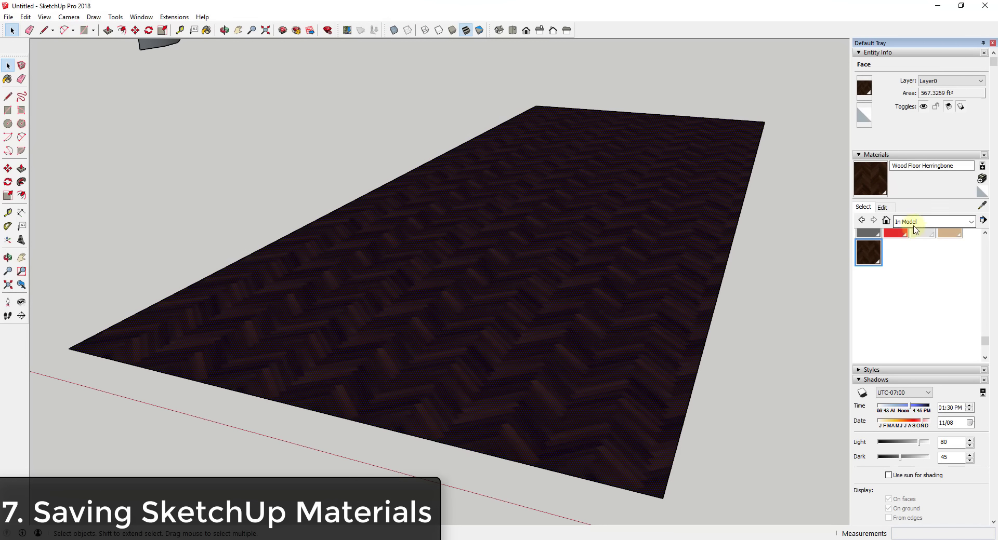
Deselect the floor face and examine its herringbone material at different distances
scroll(557, 276, "down", 3)
middle_click_drag(557, 276, 618, 292)
scroll(563, 214, "down", 2)
scroll(557, 221, "up", 3)
scroll(552, 241, "down", 3)
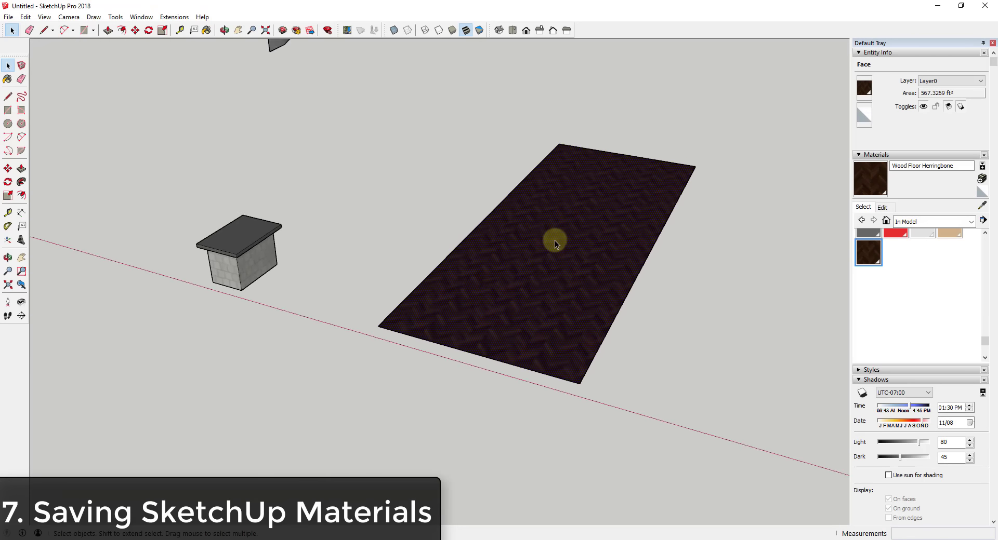
scroll(618, 285, "up", 2)
scroll(562, 281, "down", 5)
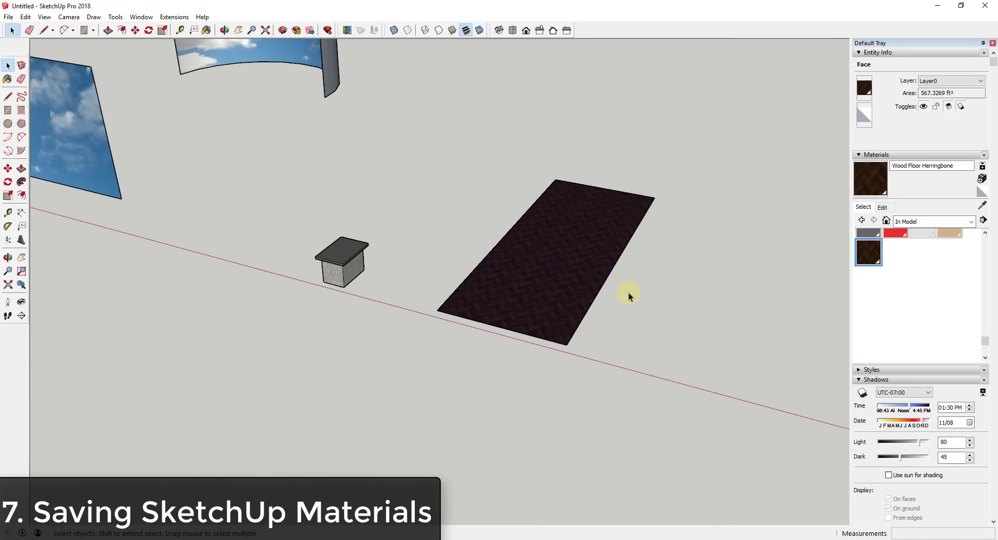
left_click(491, 242)
scroll(494, 241, "down", 3)
scroll(551, 238, "up", 3)
scroll(442, 306, "up", 9)
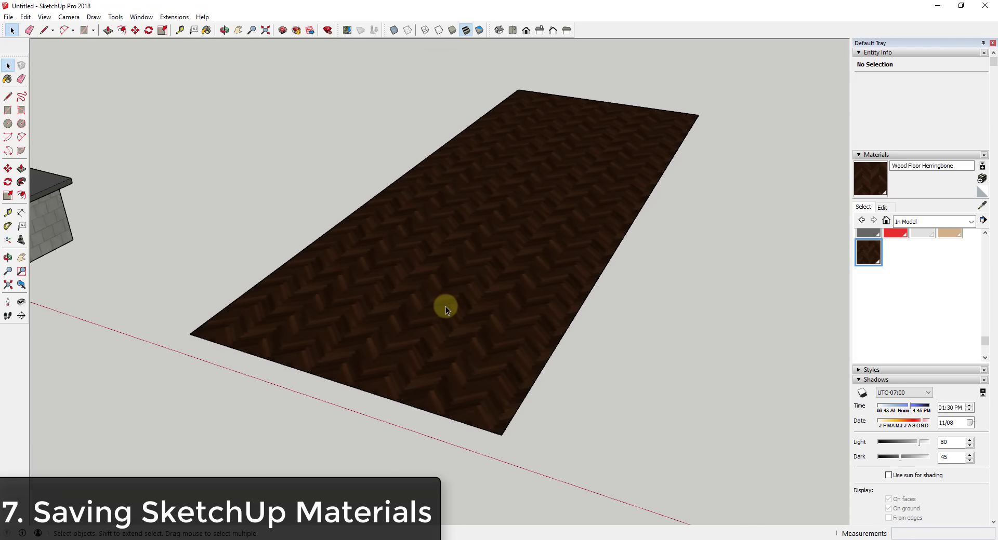
scroll(356, 317, "down", 3)
scroll(375, 265, "down", 3)
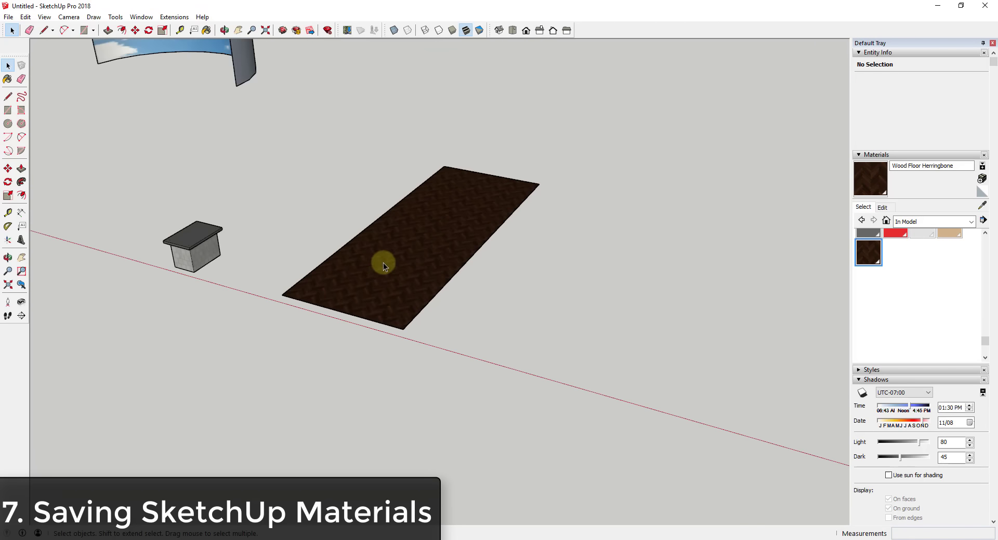
scroll(546, 337, "up", 2)
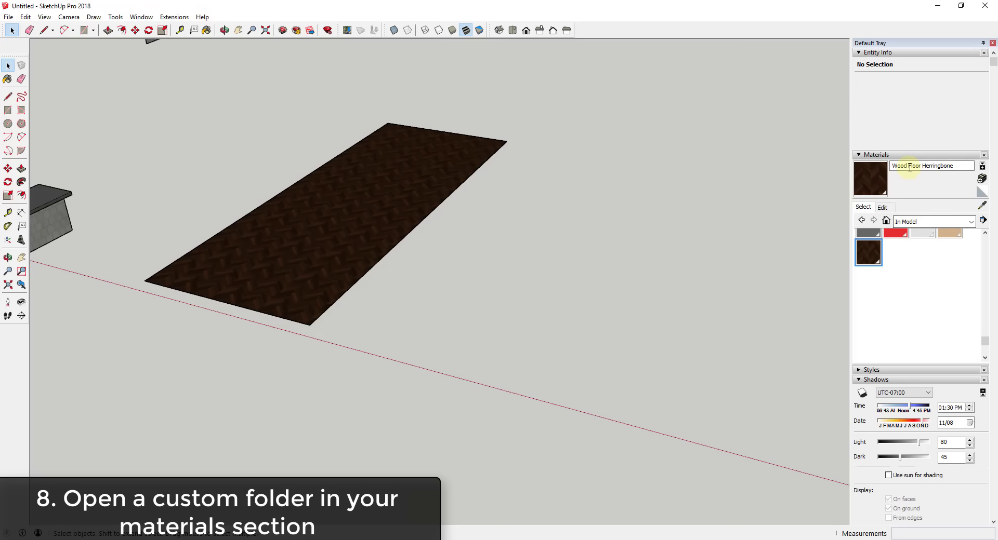
Open the Poliigon Wood folder as a custom material collection
left_click(910, 221)
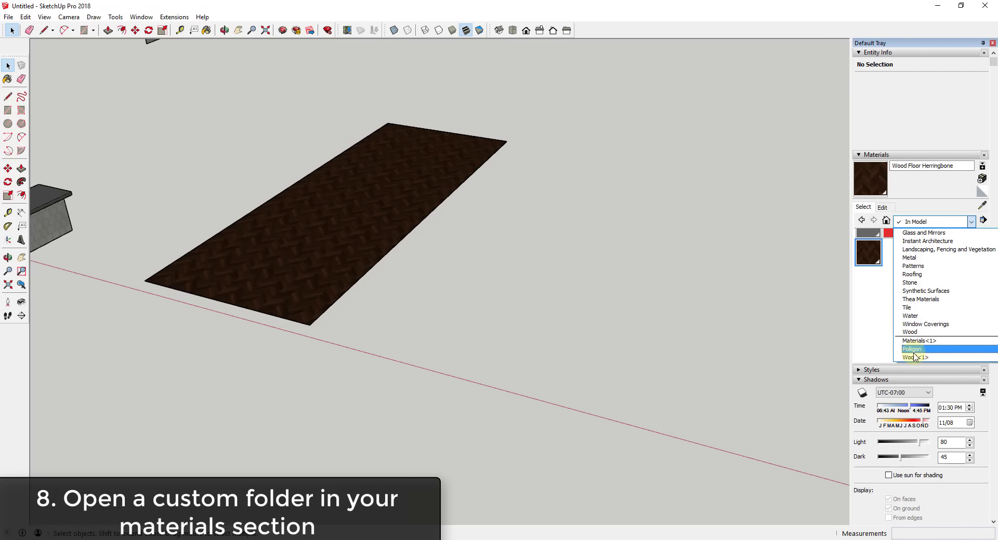
left_click(915, 357)
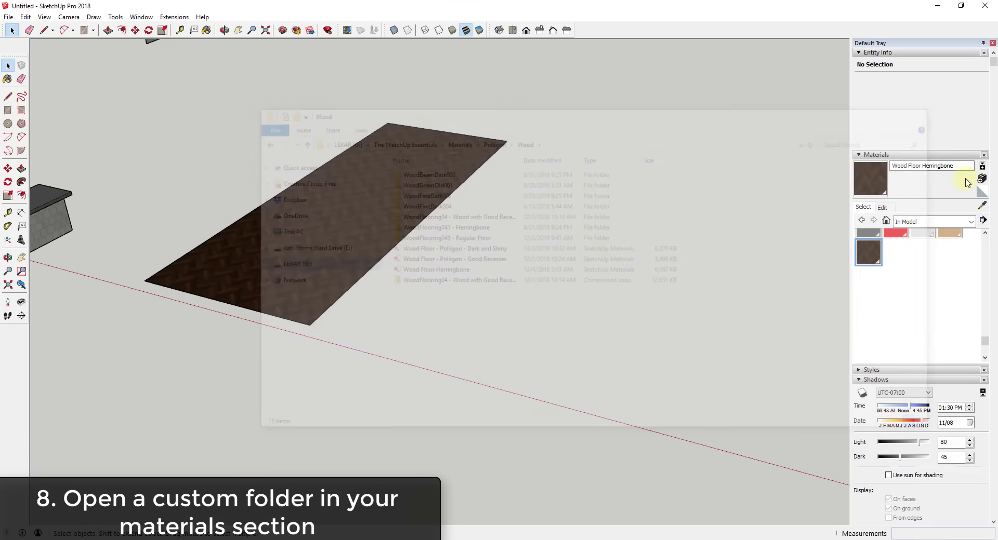
left_click(928, 111)
left_click(982, 220)
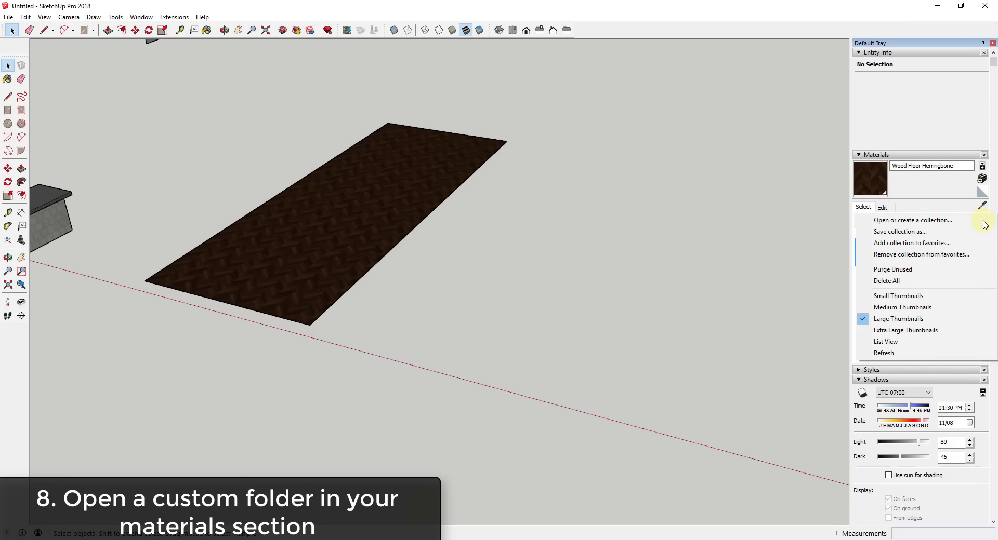
left_click(934, 222)
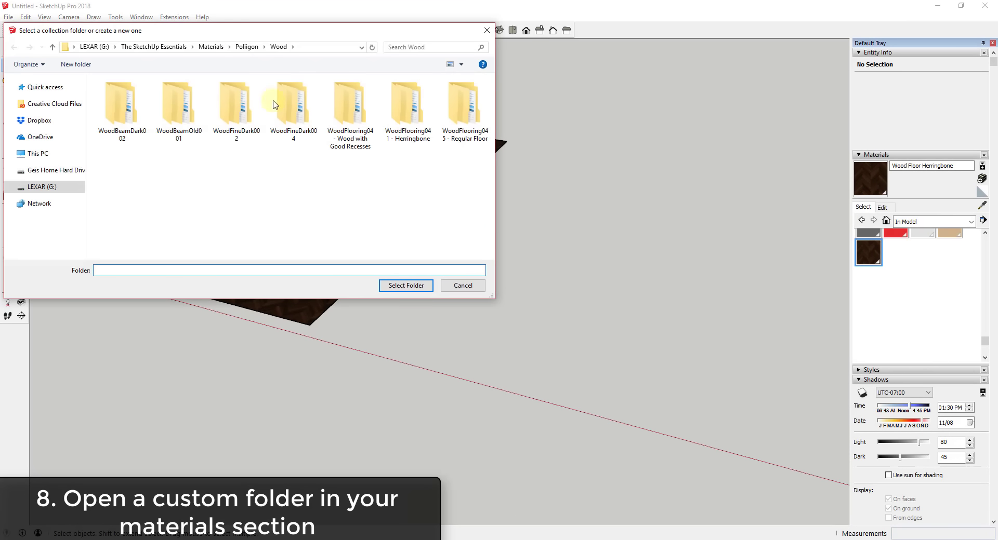
left_click_drag(279, 35, 504, 88)
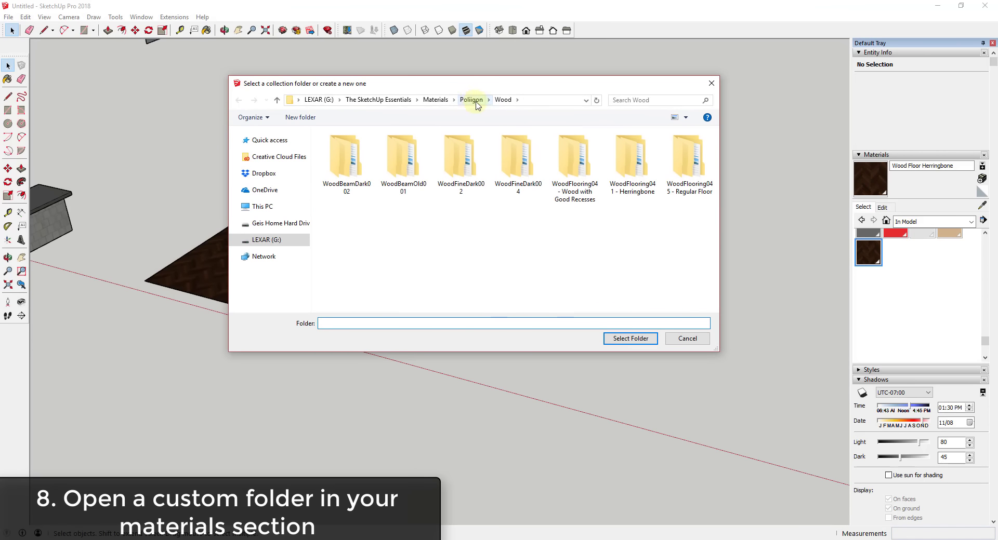
left_click(627, 339)
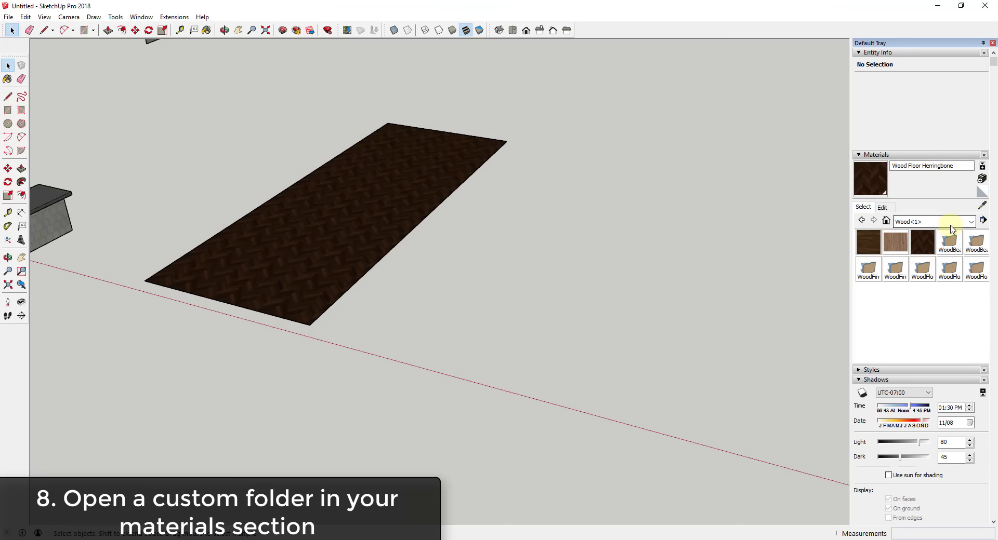